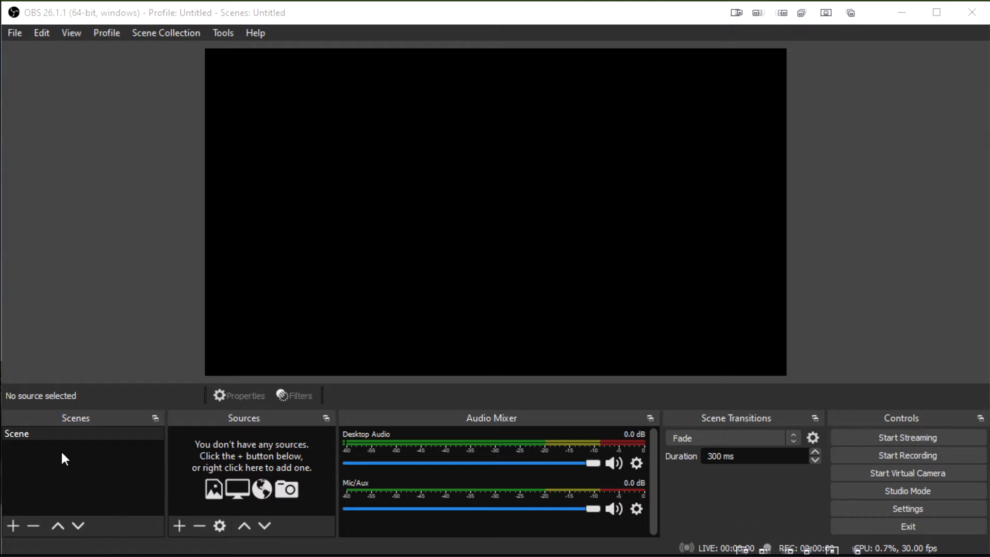
# Step: Rename the existing scene to Zoom Call
pyautogui.click(22, 433)
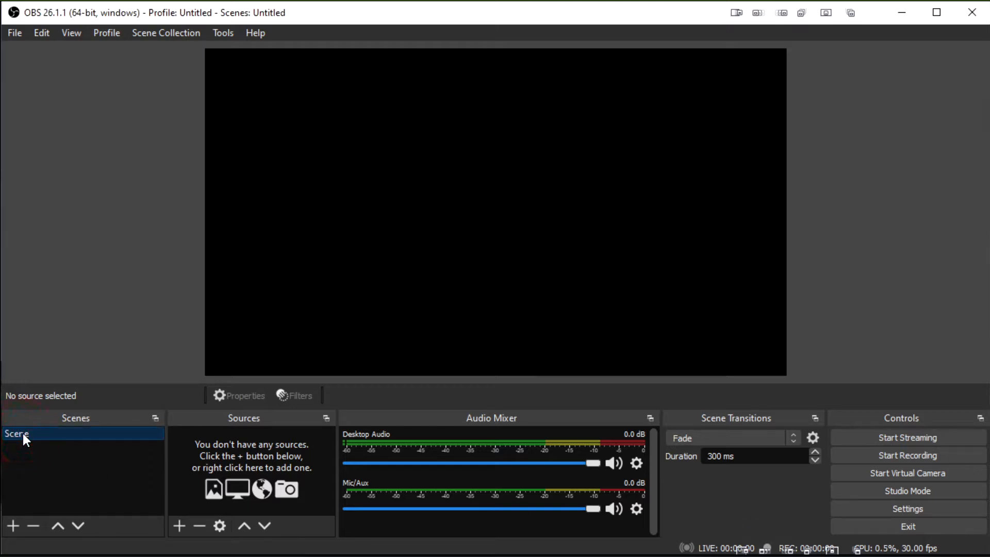
pyautogui.rightClick(24, 438)
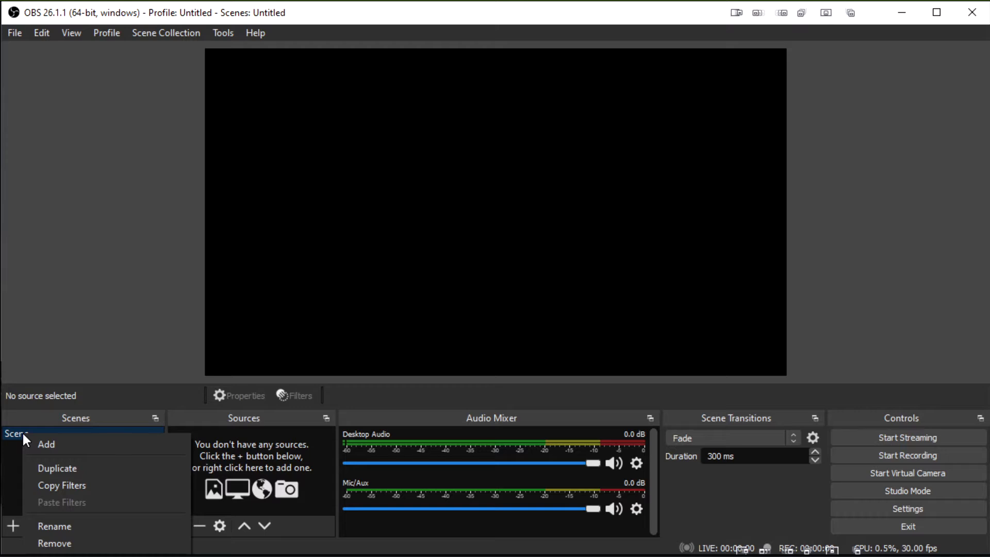
pyautogui.click(77, 525)
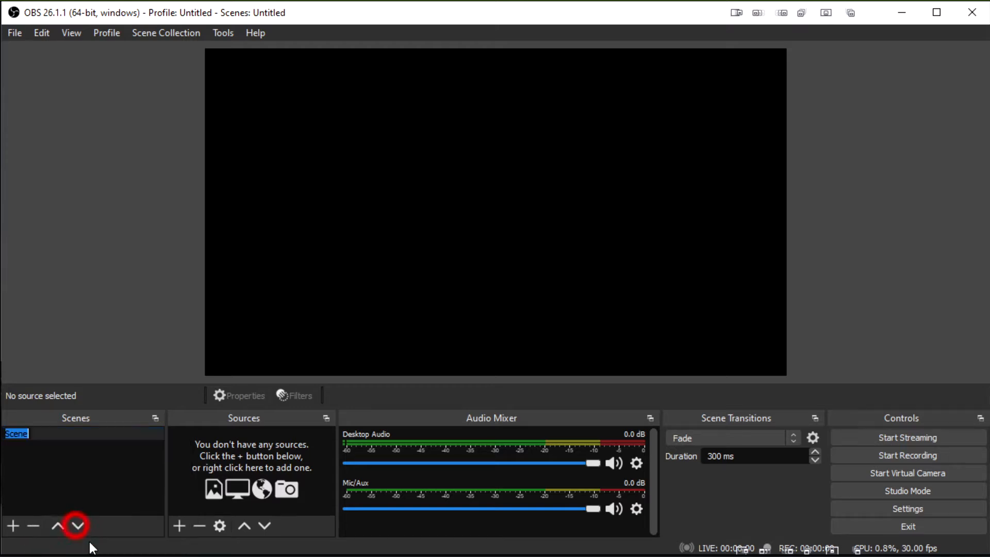
pyautogui.write('Z')
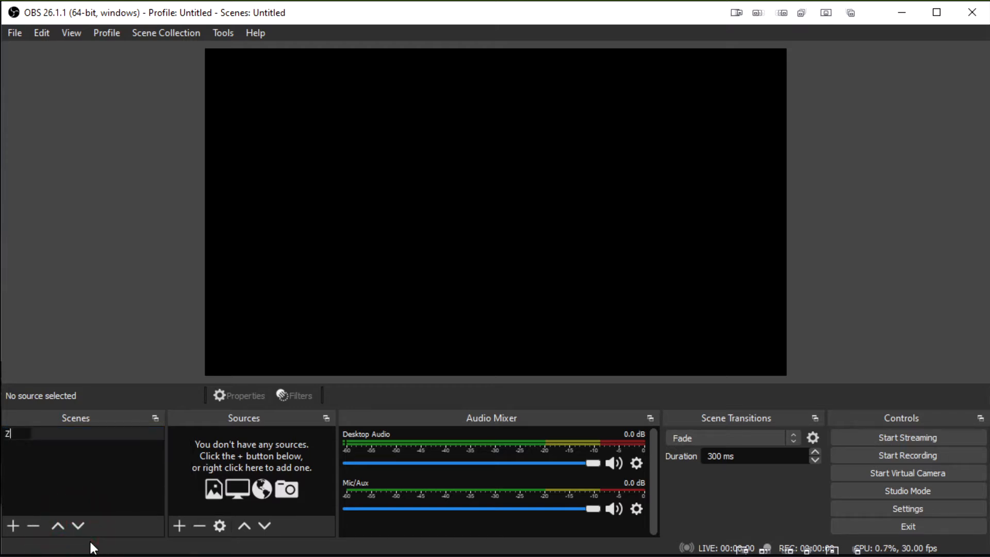
pyautogui.write('oom Call')
pyautogui.click(118, 484)
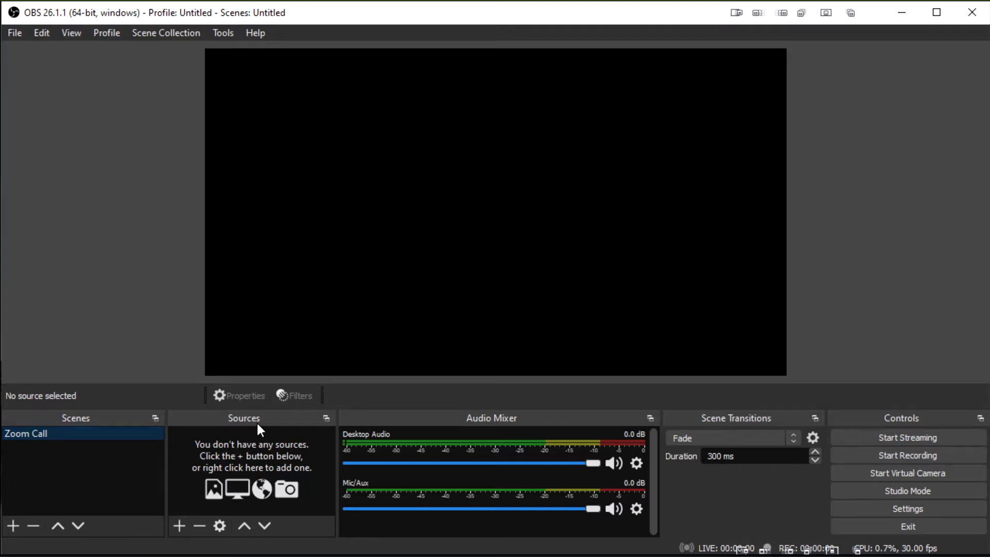
# Step: Add a new Video Capture Device source named Razer Kiyo Pro to the Zoom Call scene
pyautogui.click(178, 527)
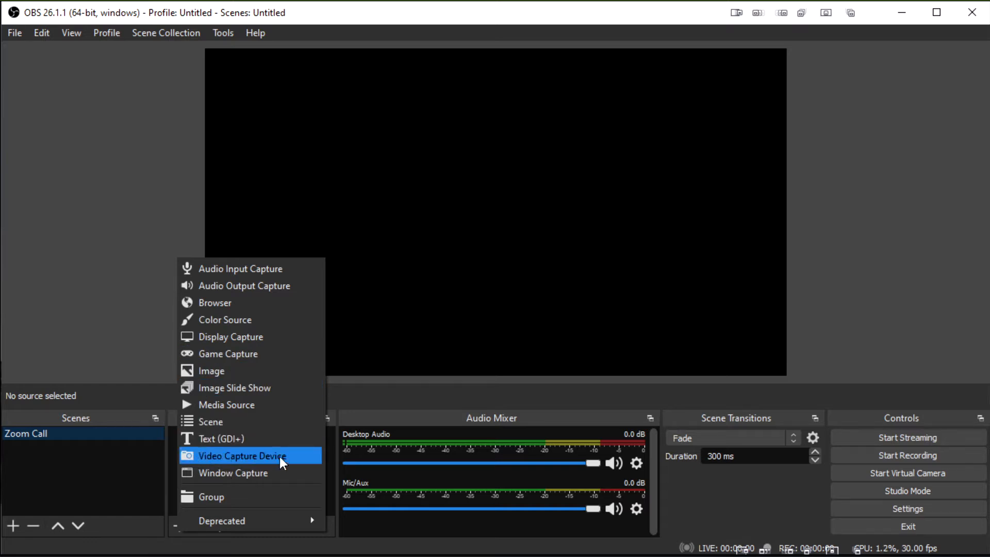
pyautogui.click(253, 455)
pyautogui.moveTo(428, 157); pyautogui.dragTo(375, 152)
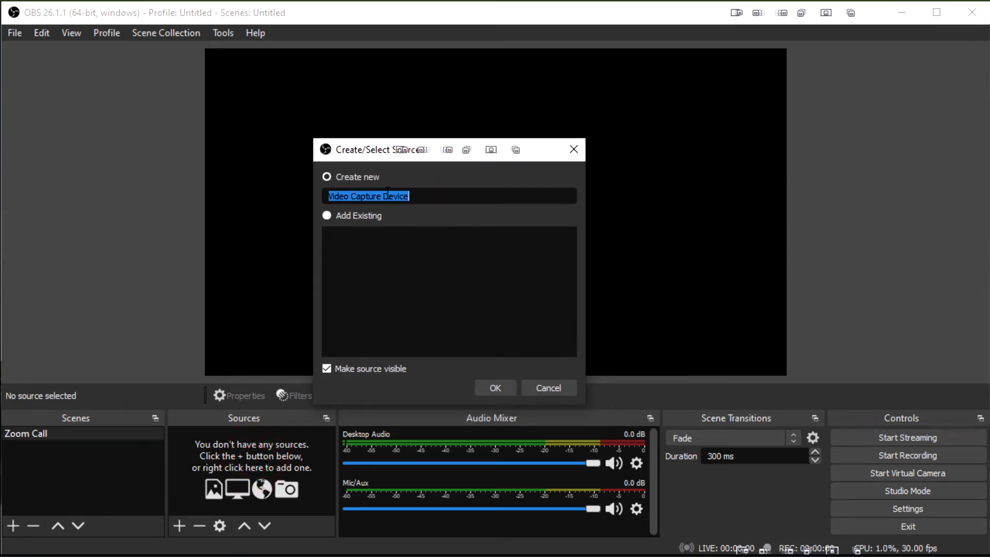
pyautogui.write('Razer Ki')
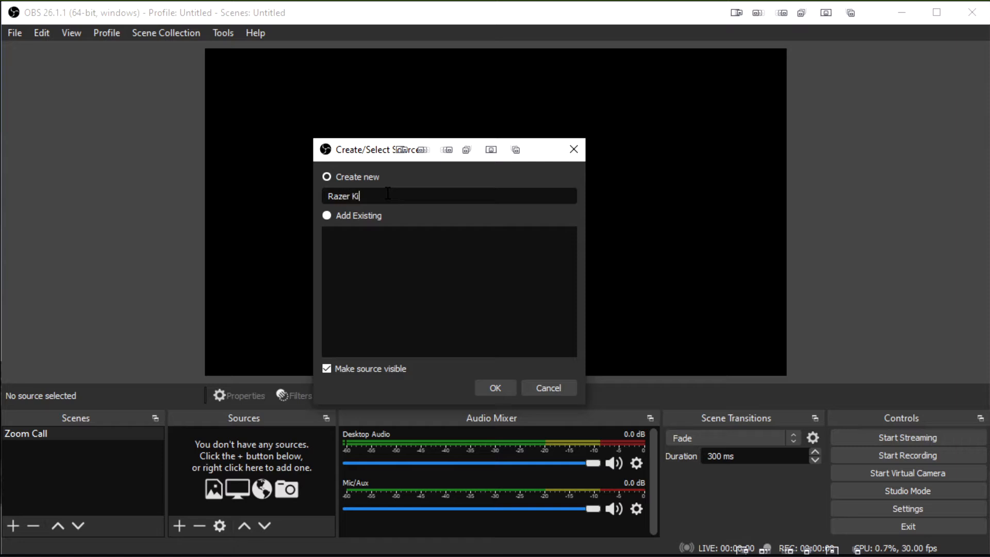
pyautogui.write('yo Pro')
pyautogui.click(496, 387)
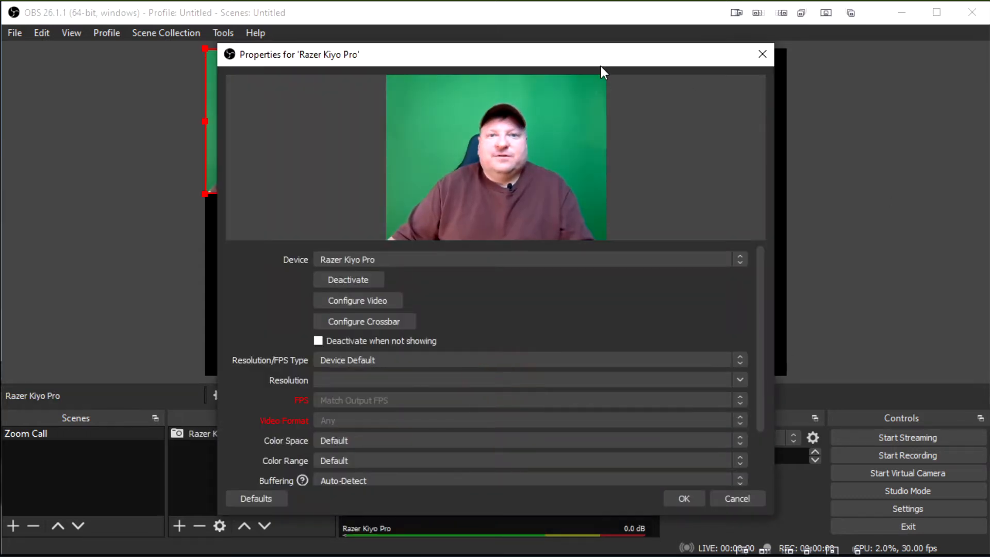
# Step: Open the webcam's video configuration and toggle automatic white balance on and off and automatic focus off and on
pyautogui.moveTo(523, 63); pyautogui.dragTo(515, 96)
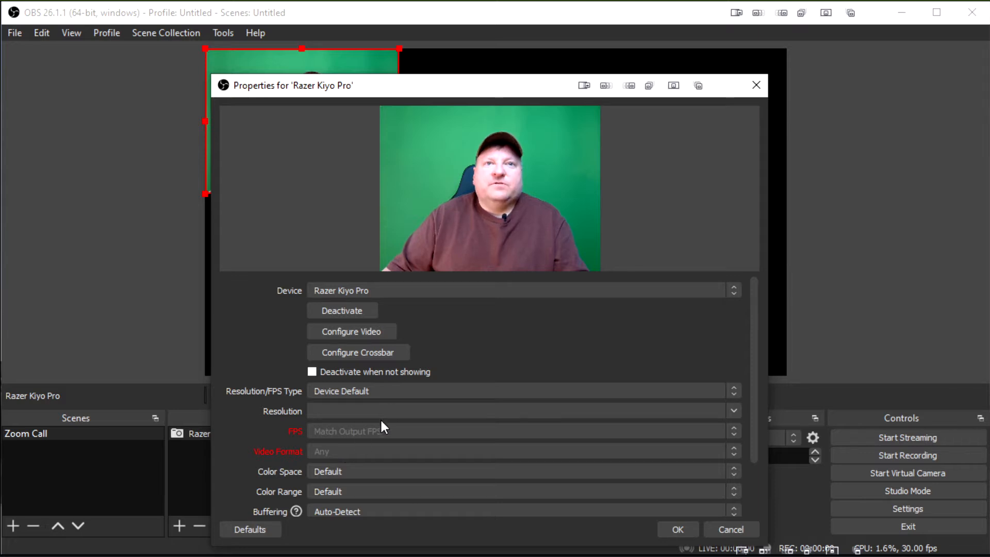
pyautogui.click(338, 333)
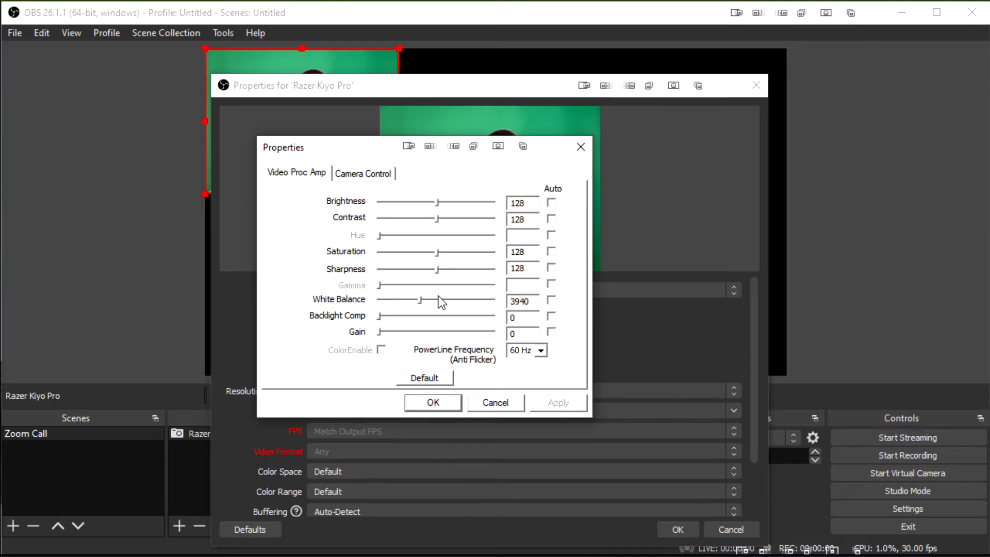
pyautogui.click(553, 301)
pyautogui.click(552, 301)
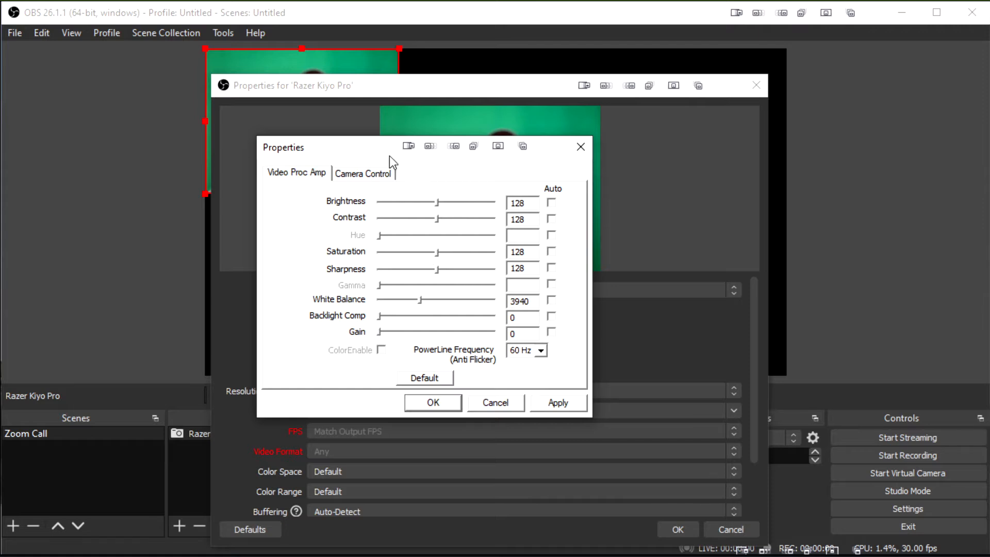
pyautogui.moveTo(389, 156); pyautogui.dragTo(431, 233)
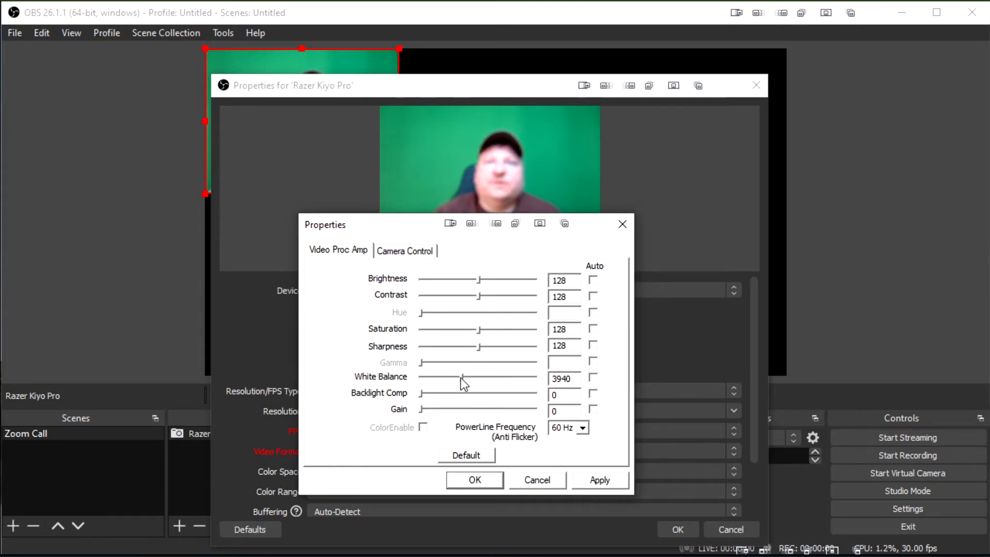
pyautogui.click(400, 252)
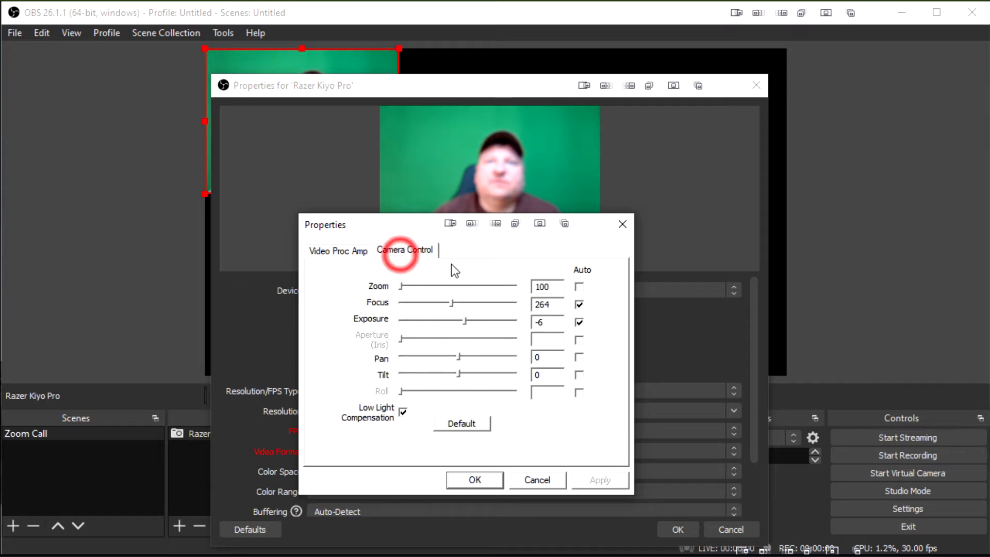
pyautogui.click(579, 304)
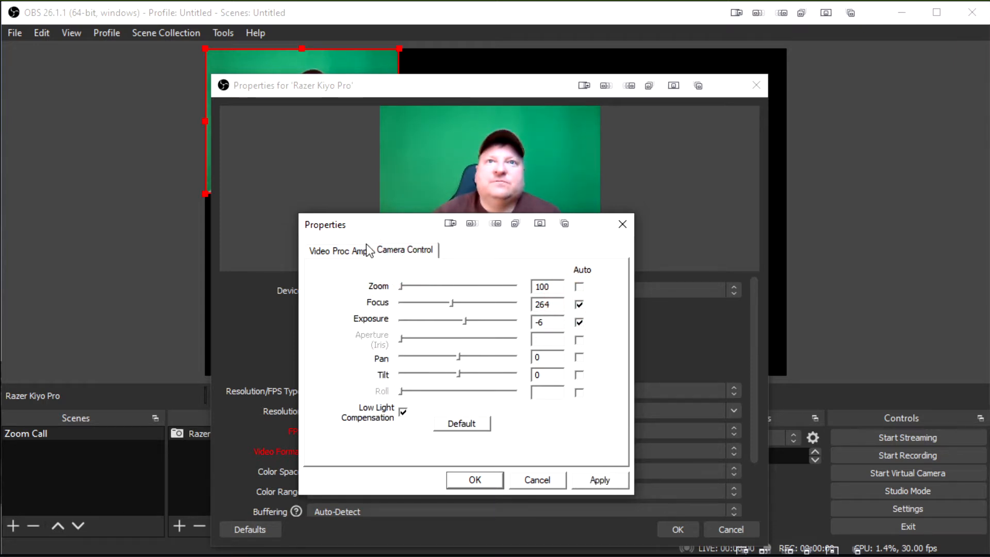
pyautogui.click(333, 251)
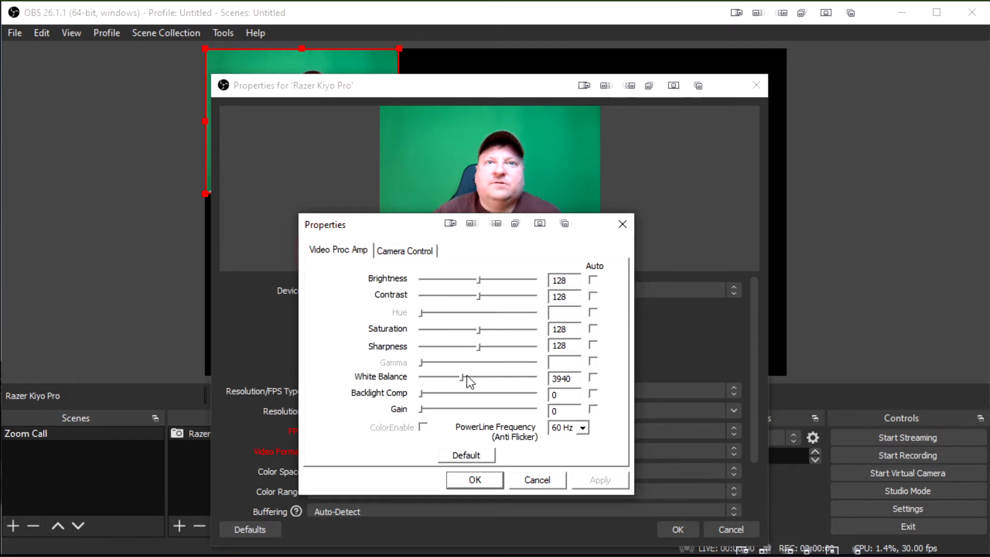
# Step: Set the webcam's white balance to 3830 and enable deactivating the device when it is not showing
pyautogui.moveTo(463, 377)
pyautogui.mouseDown()
pyautogui.moveTo(486, 380)
pyautogui.moveTo(432, 376)
pyautogui.moveTo(460, 376)
pyautogui.mouseUp()
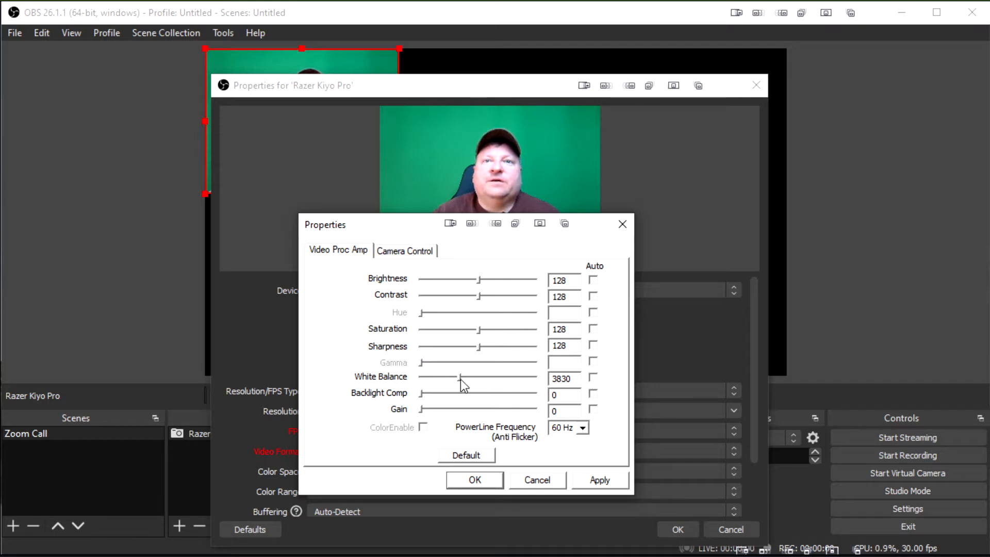
pyautogui.click(600, 481)
pyautogui.click(493, 483)
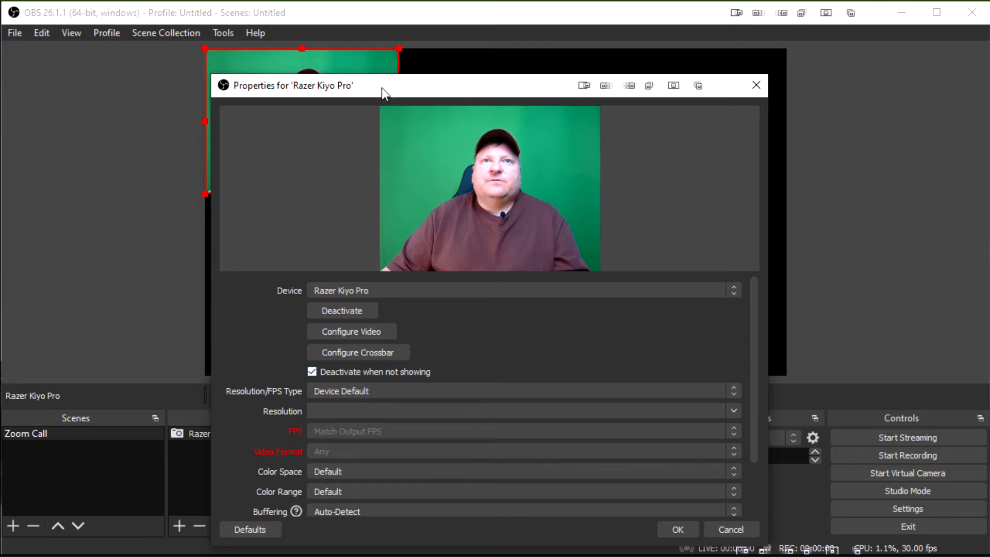
# Step: Switch the webcam's resolution/FPS type to Custom and set its resolution to 1920x1080
pyautogui.moveTo(382, 86)
pyautogui.mouseDown()
pyautogui.moveTo(493, 146)
pyautogui.moveTo(373, 97)
pyautogui.mouseUp()
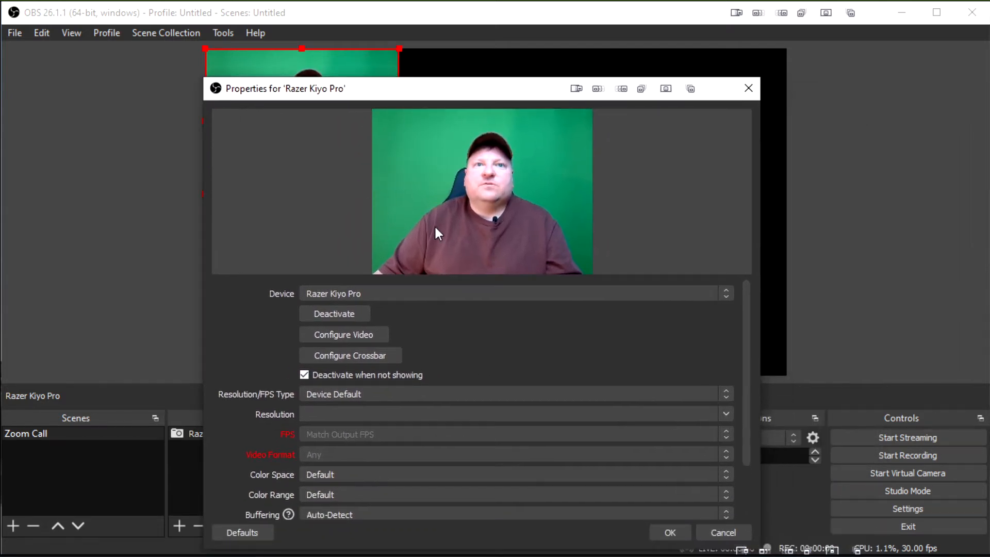
pyautogui.click(416, 394)
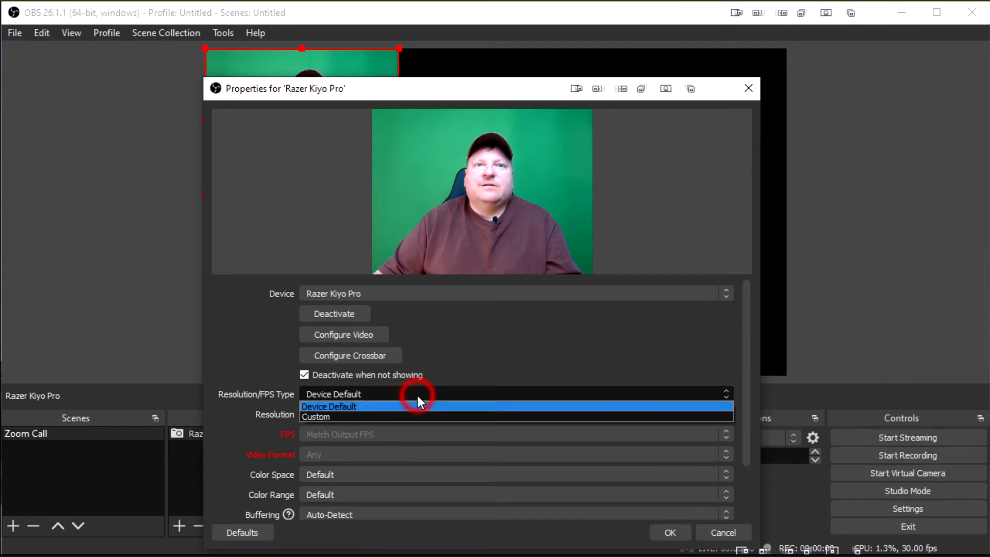
pyautogui.click(388, 415)
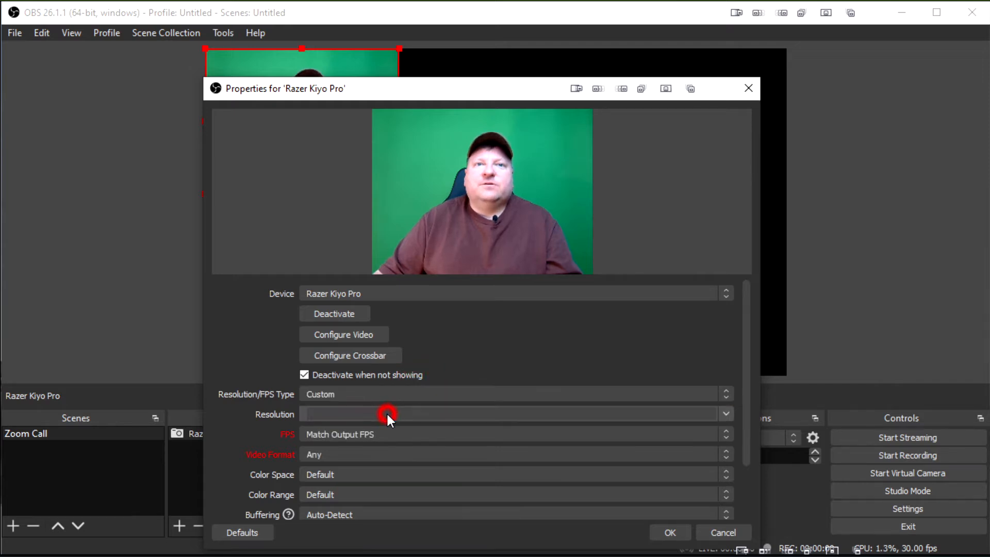
pyautogui.click(428, 407)
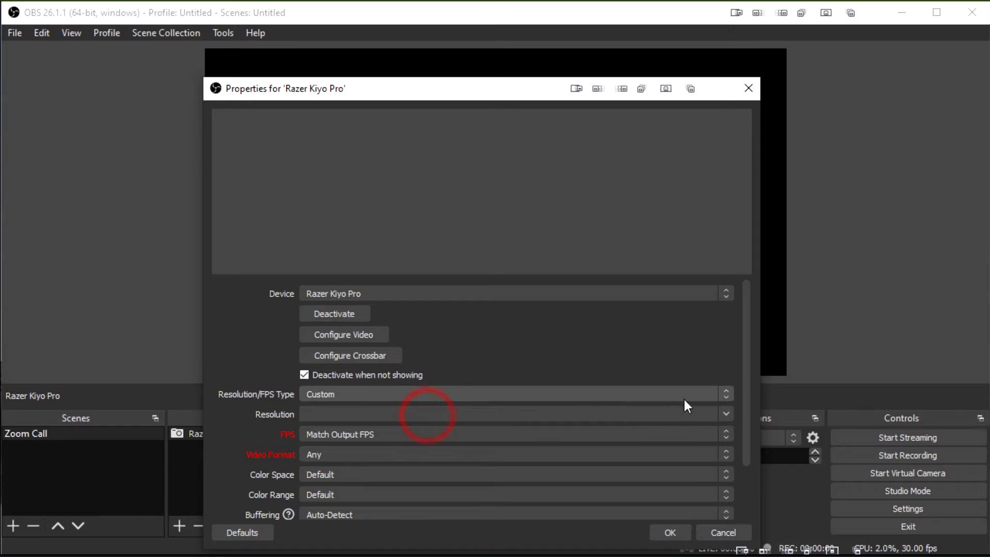
pyautogui.click(725, 413)
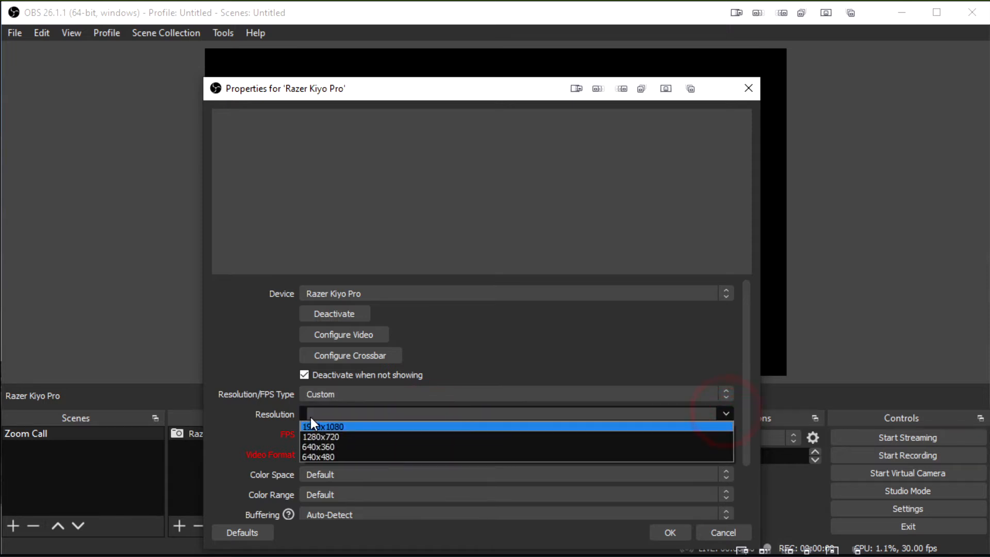
pyautogui.click(312, 425)
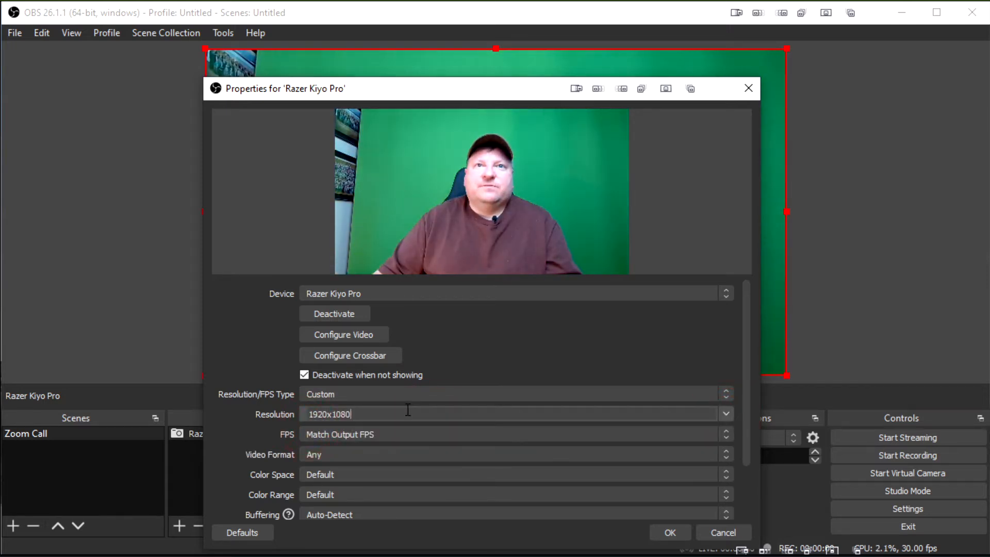
# Step: Set the webcam source's frame rate to 30 FPS
pyautogui.click(480, 85)
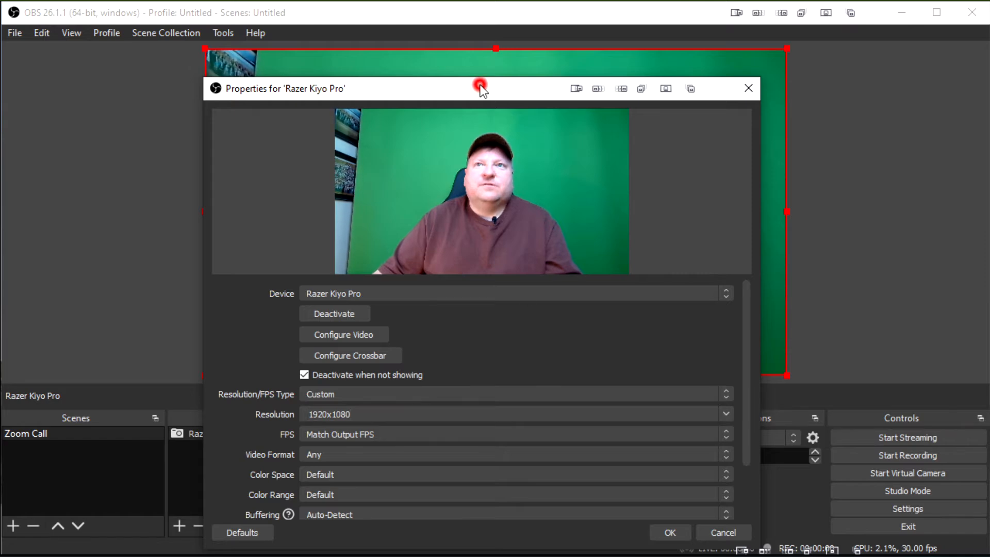
pyautogui.moveTo(480, 85); pyautogui.dragTo(500, 95)
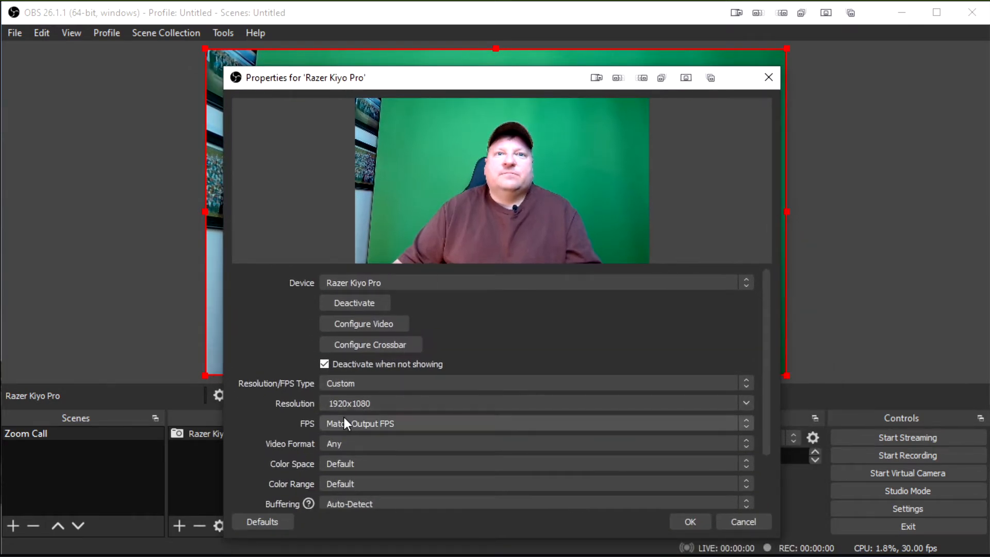
pyautogui.click(714, 424)
pyautogui.click(339, 509)
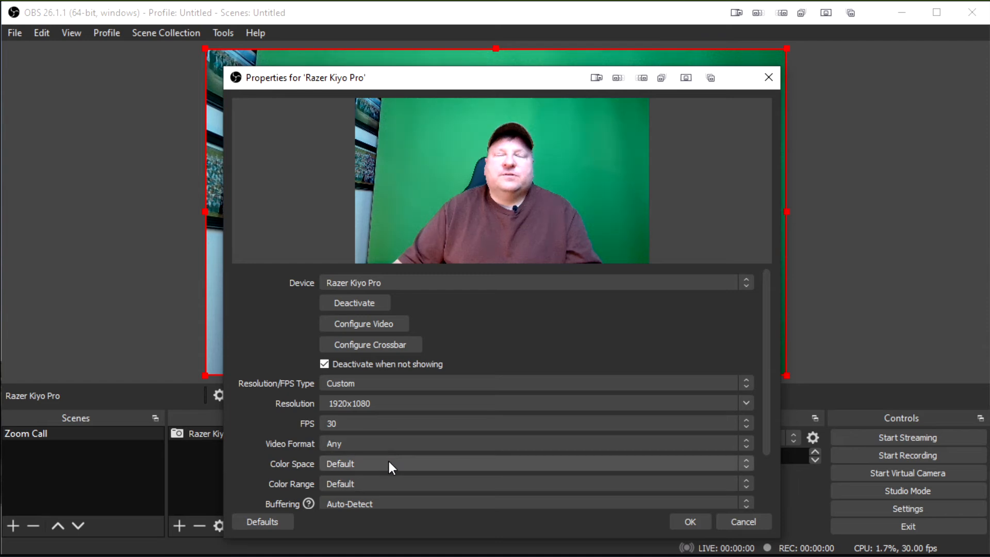
# Step: Keep the webcam's video format at Any and set its color range to Full
pyautogui.click(411, 442)
pyautogui.click(411, 442)
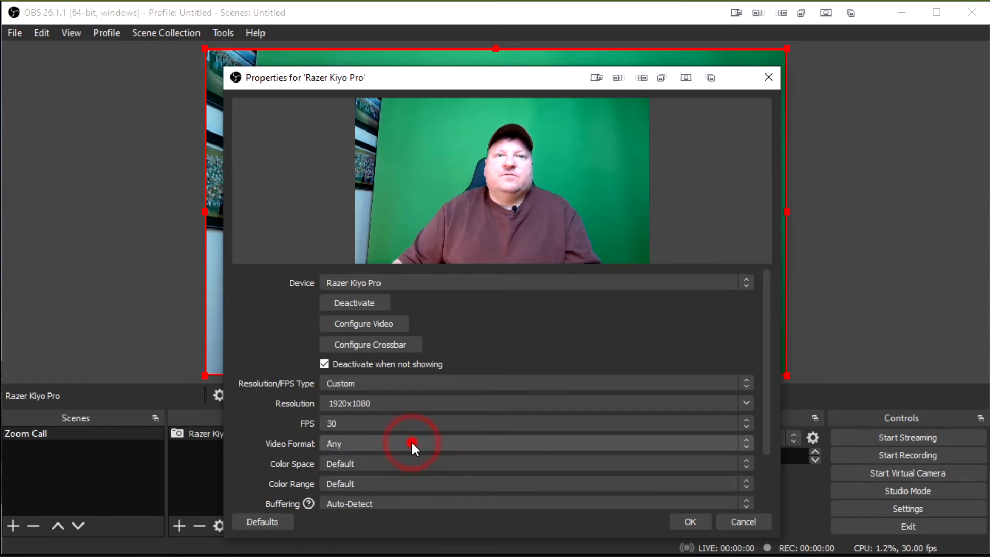
pyautogui.click(374, 482)
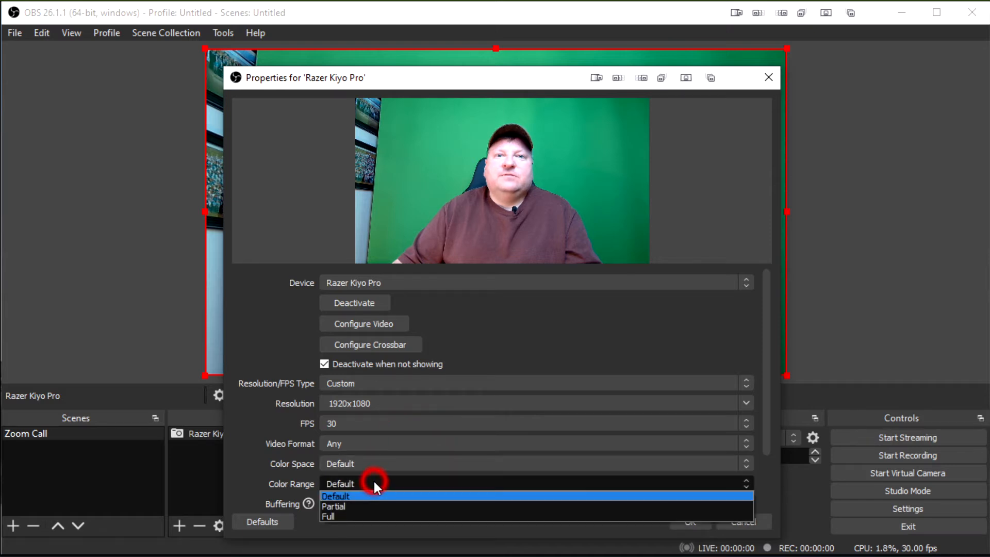
pyautogui.click(377, 514)
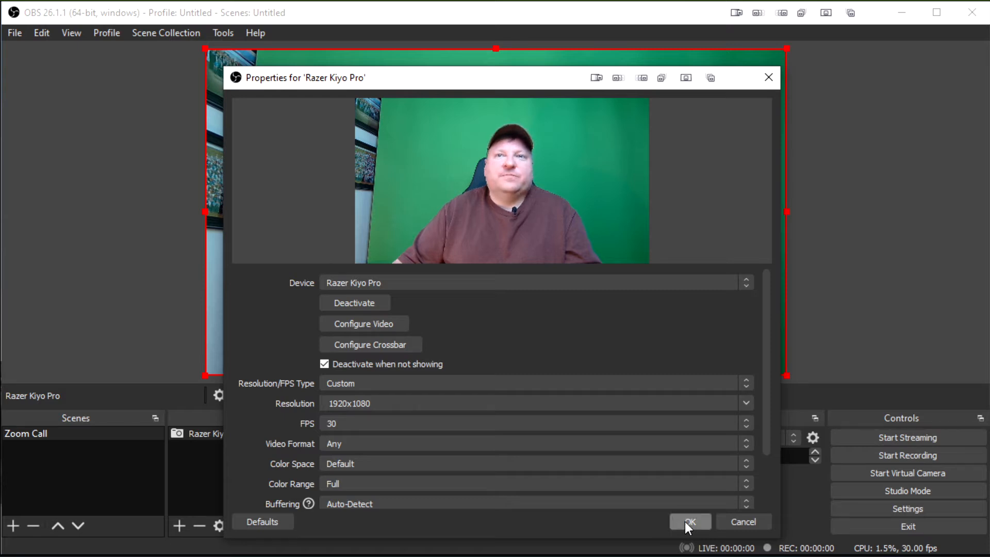
# Step: Keep the audio output mode at Capture audio only and accept the webcam source's properties
pyautogui.scroll(-3, 722, 357)
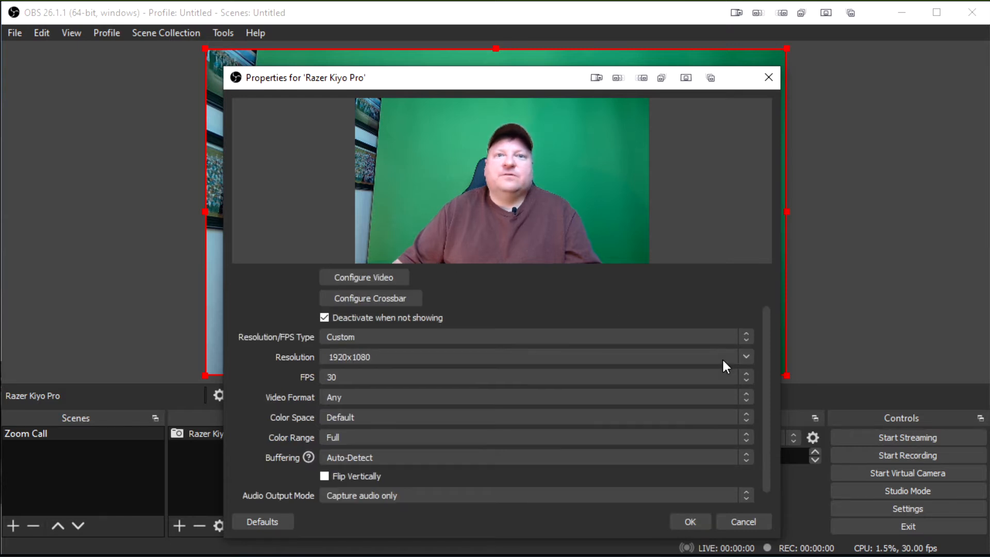
pyautogui.scroll(-1, 624, 435)
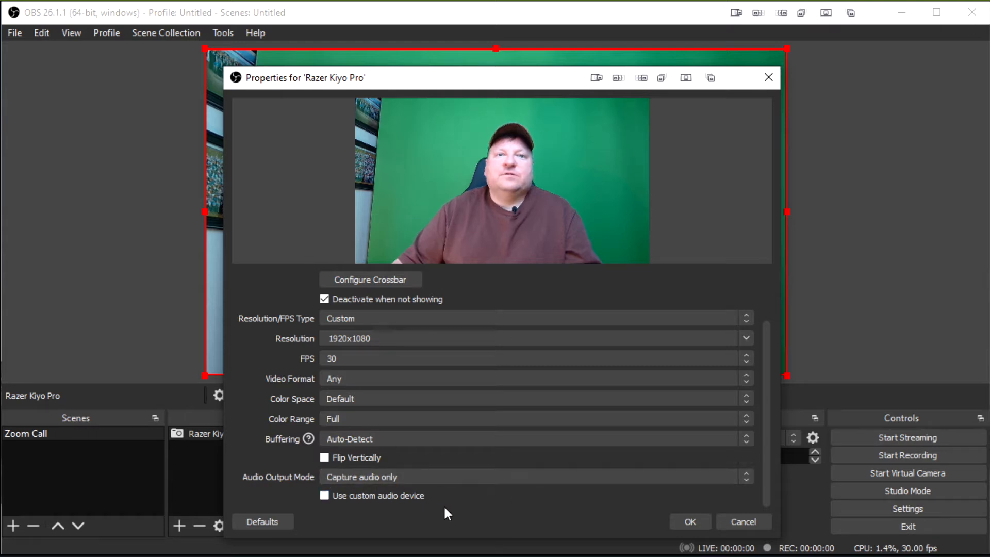
pyautogui.click(355, 474)
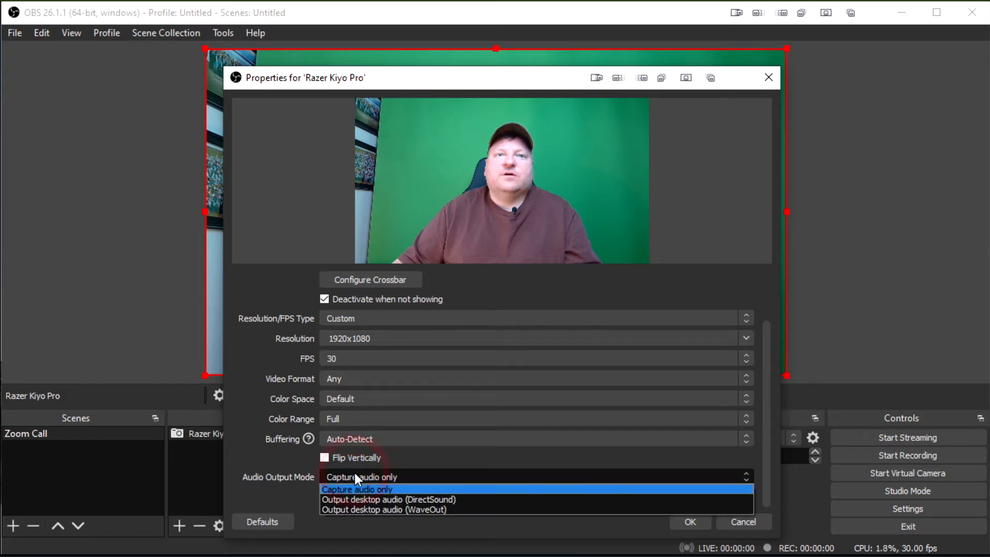
pyautogui.click(354, 473)
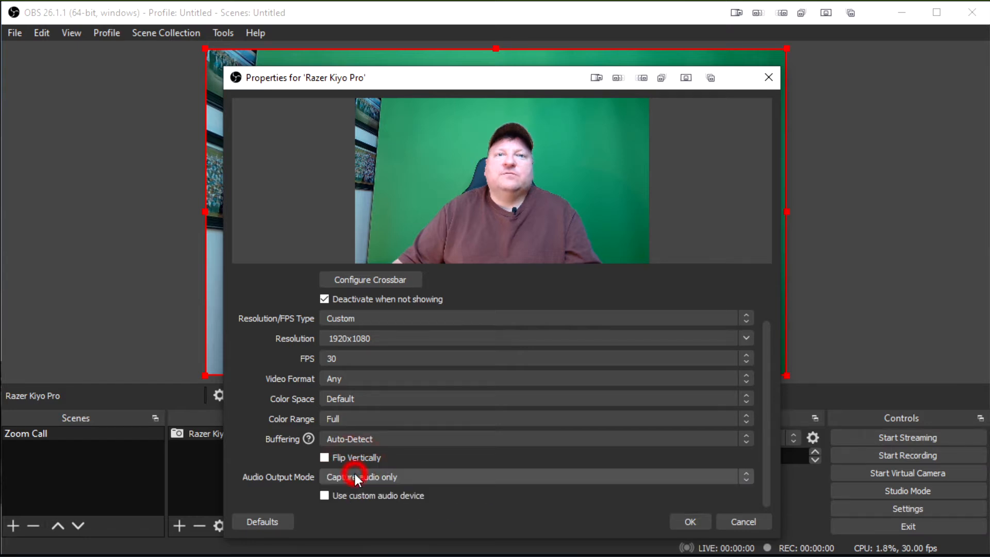
pyautogui.click(691, 522)
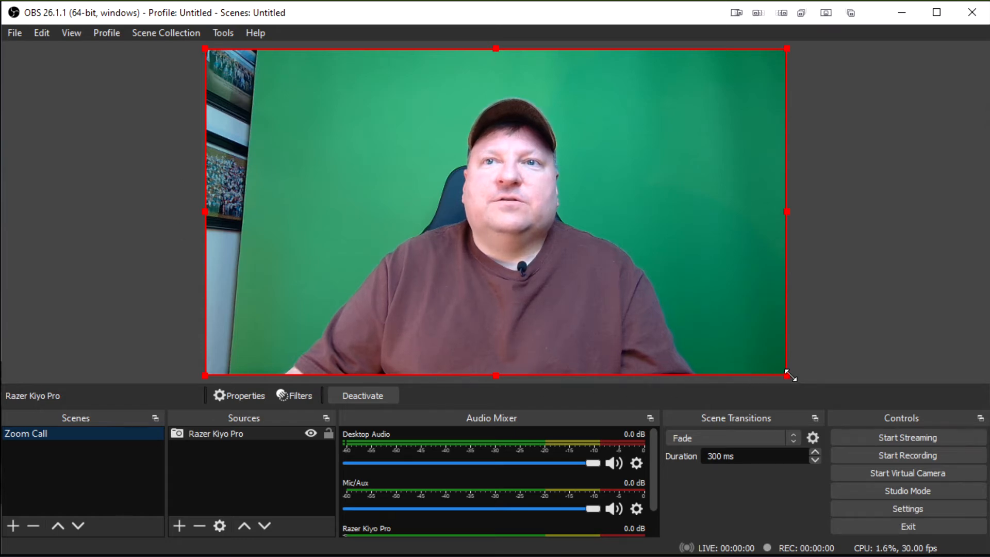
# Step: Try scaling the webcam source larger and smaller and moving it around, finishing with it filling the canvas
pyautogui.moveTo(788, 375); pyautogui.dragTo(760, 393)
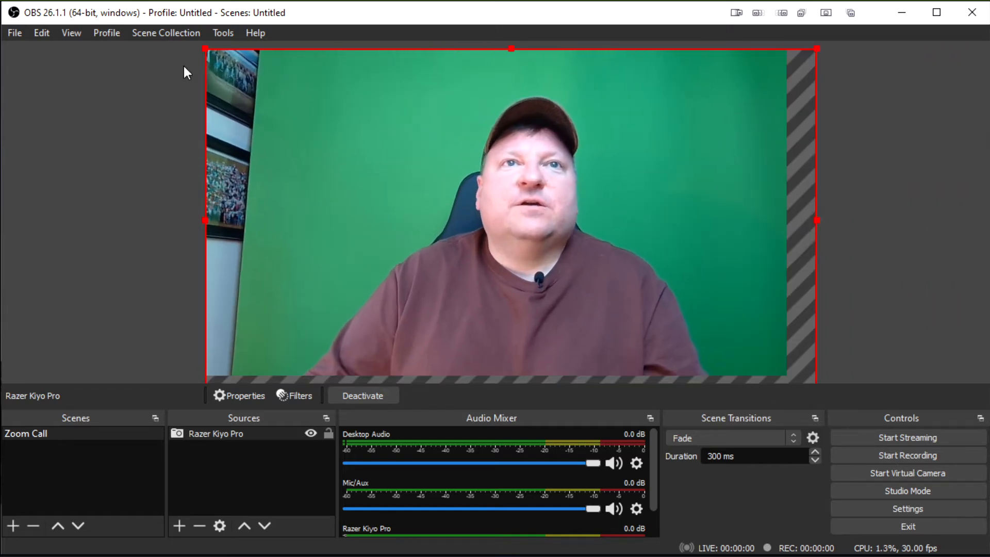
pyautogui.moveTo(206, 49); pyautogui.dragTo(155, 23)
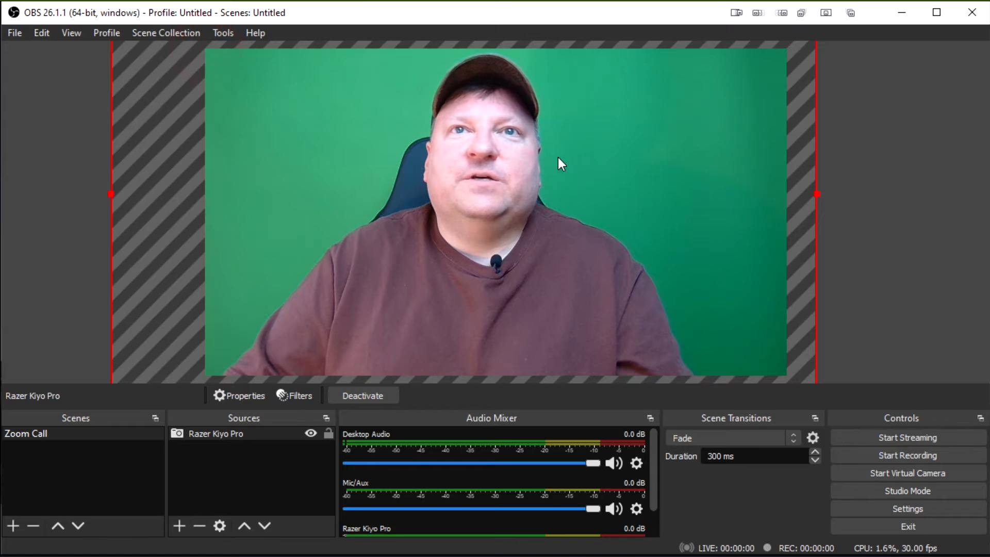
pyautogui.moveTo(577, 156); pyautogui.dragTo(604, 208)
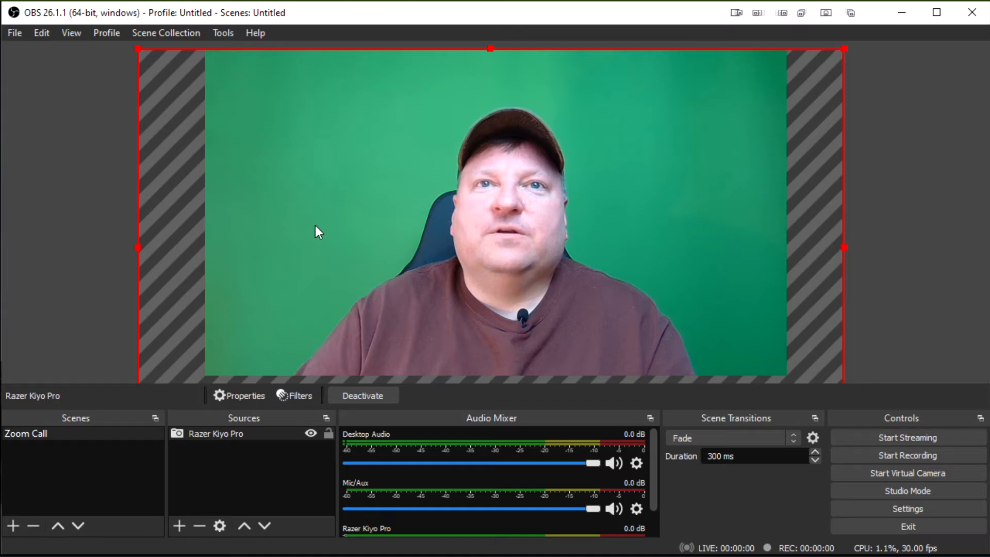
pyautogui.moveTo(137, 48); pyautogui.dragTo(241, 109)
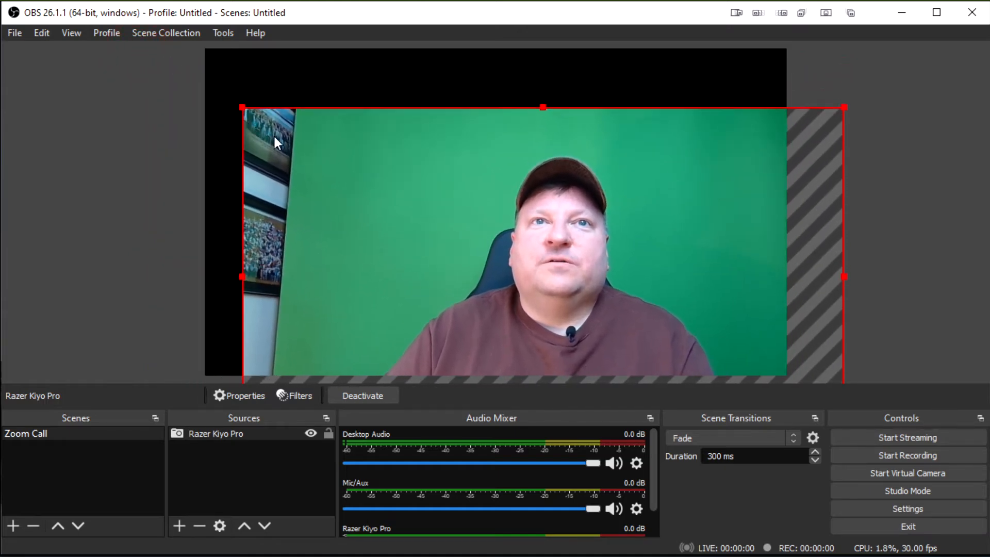
pyautogui.moveTo(331, 165); pyautogui.dragTo(299, 112)
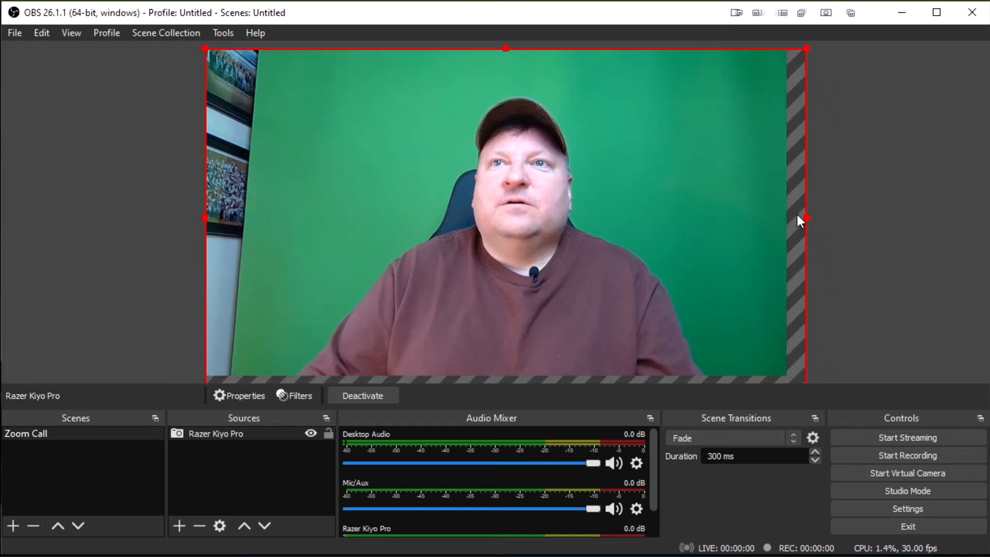
pyautogui.moveTo(804, 51); pyautogui.dragTo(663, 144)
pyautogui.moveTo(576, 176); pyautogui.dragTo(572, 108)
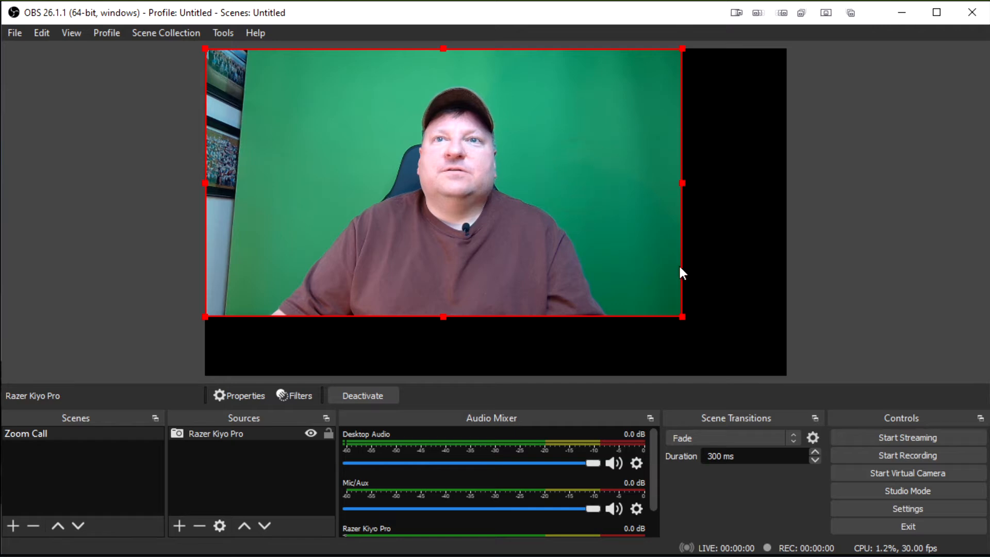
pyautogui.moveTo(683, 315); pyautogui.dragTo(789, 380)
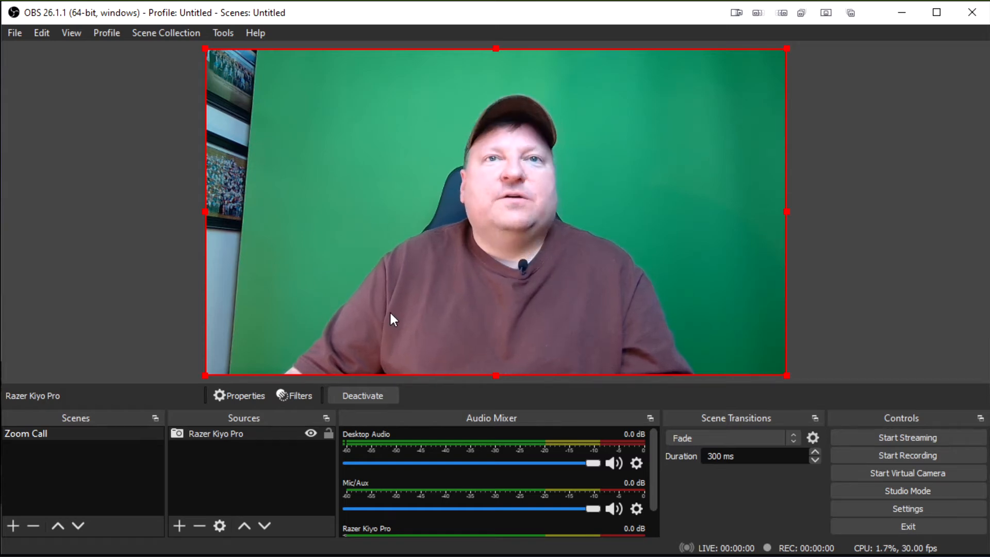
# Step: Crop the left edge of the webcam source to cut off the pictures beside the green screen
pyautogui.press('alt')
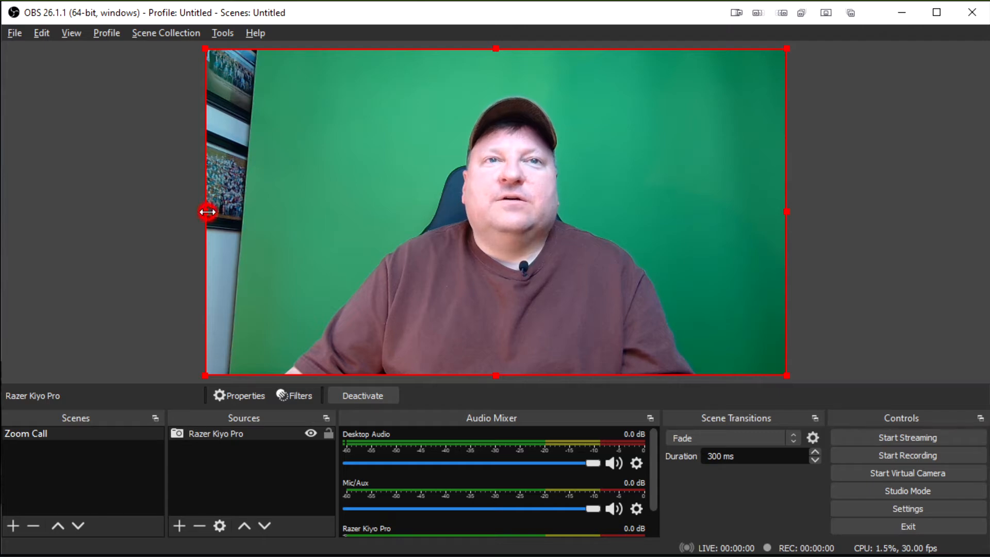
pyautogui.moveTo(207, 212); pyautogui.dragTo(263, 212)
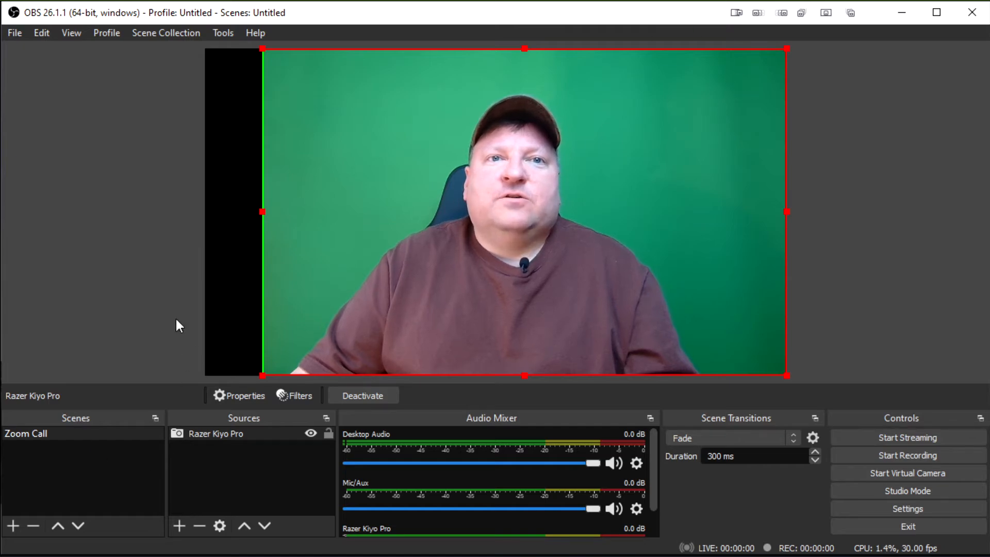
# Step: Open the filters of the Razer Kiyo Pro source and add a Chroma Key effect filter under its default name
pyautogui.click(221, 433)
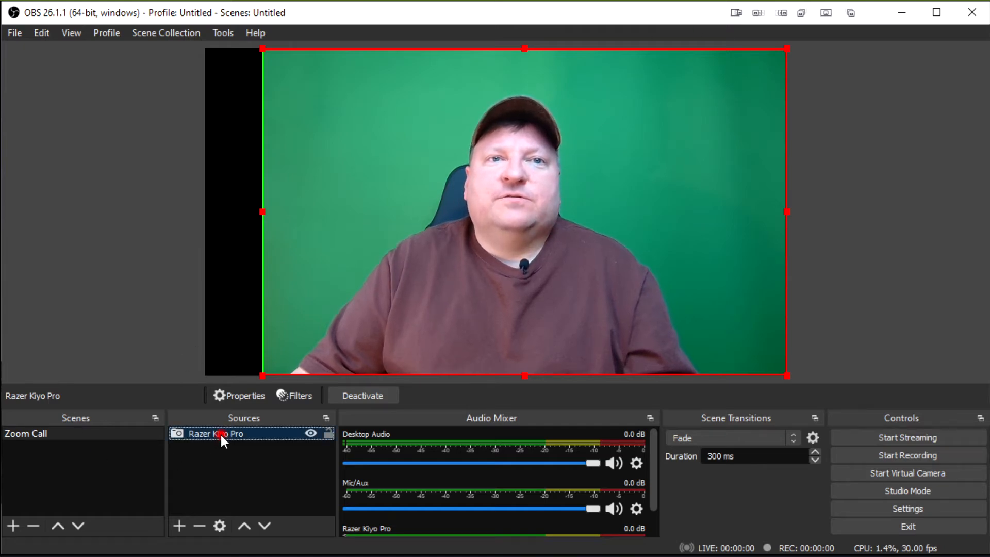
pyautogui.rightClick(220, 435)
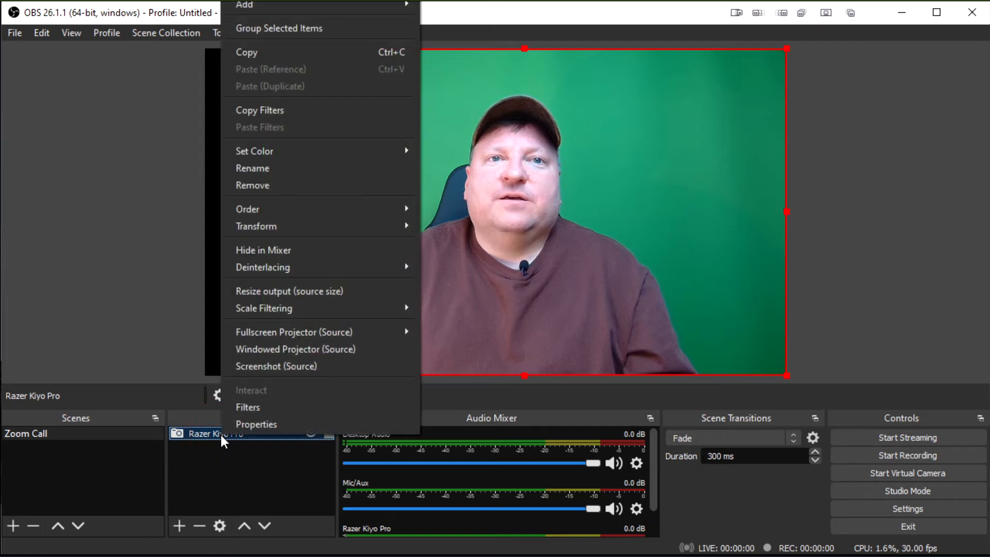
pyautogui.click(253, 407)
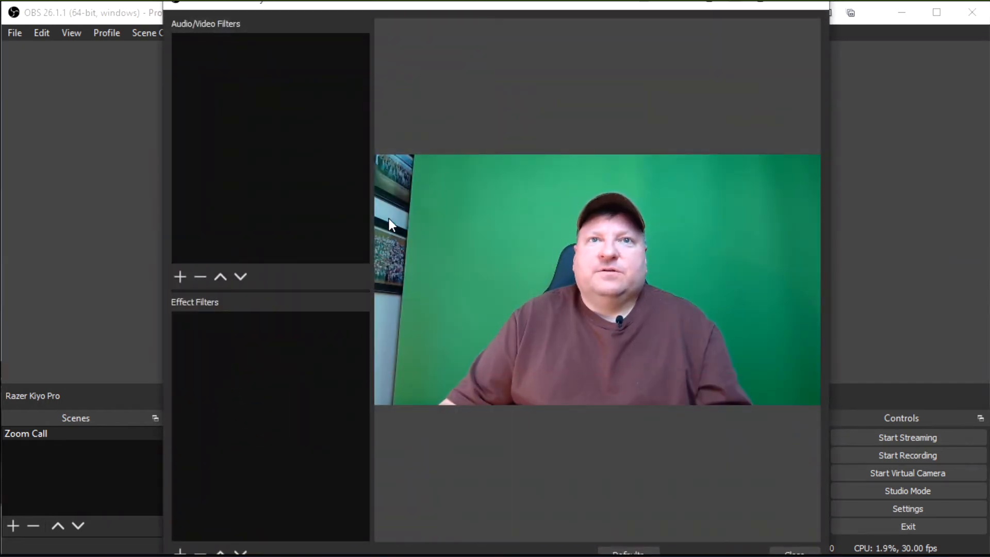
pyautogui.moveTo(410, 5); pyautogui.dragTo(441, 1)
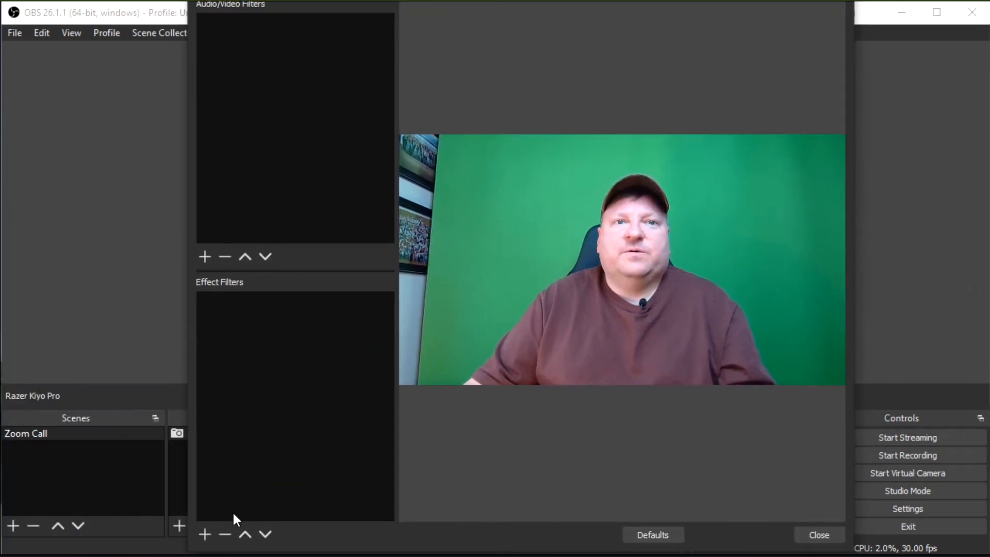
pyautogui.click(204, 534)
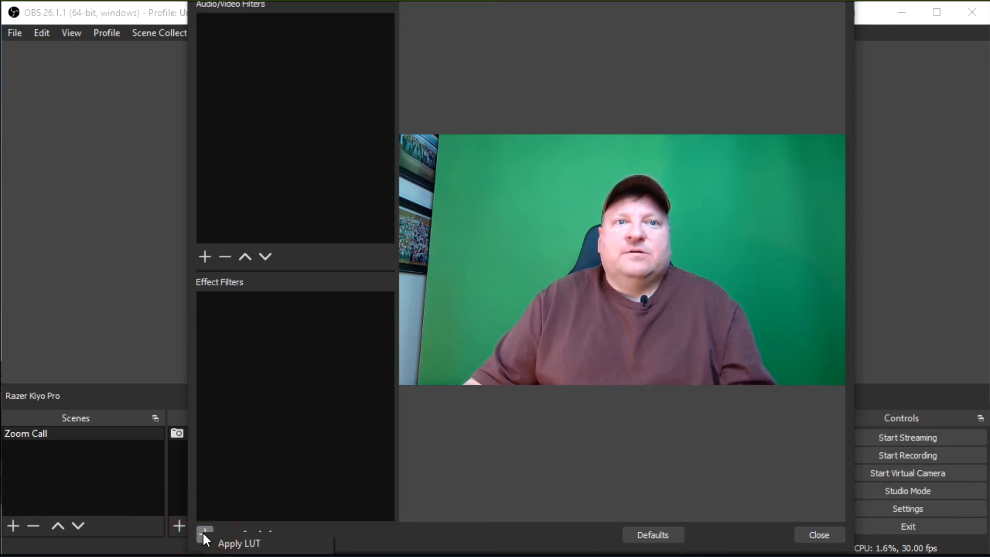
pyautogui.click(223, 555)
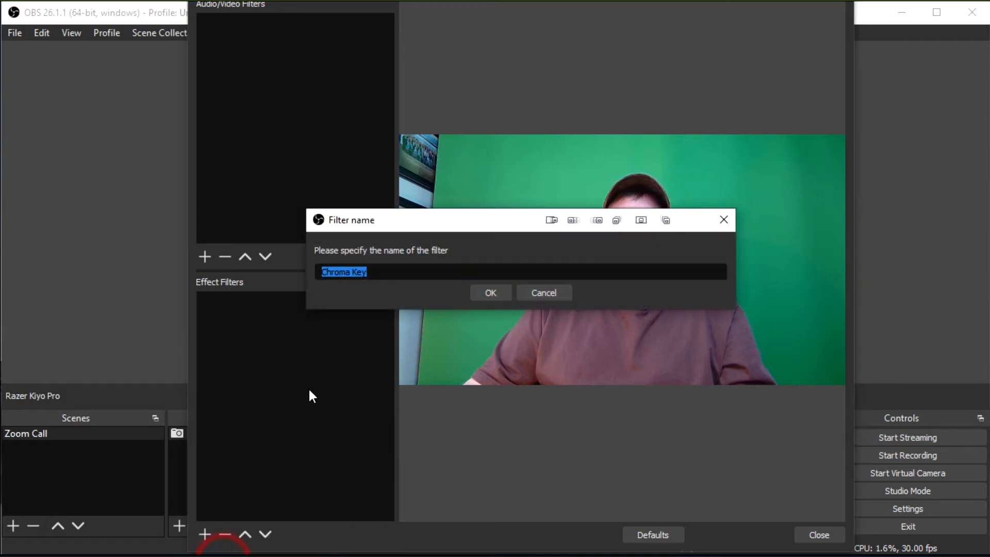
pyautogui.click(483, 291)
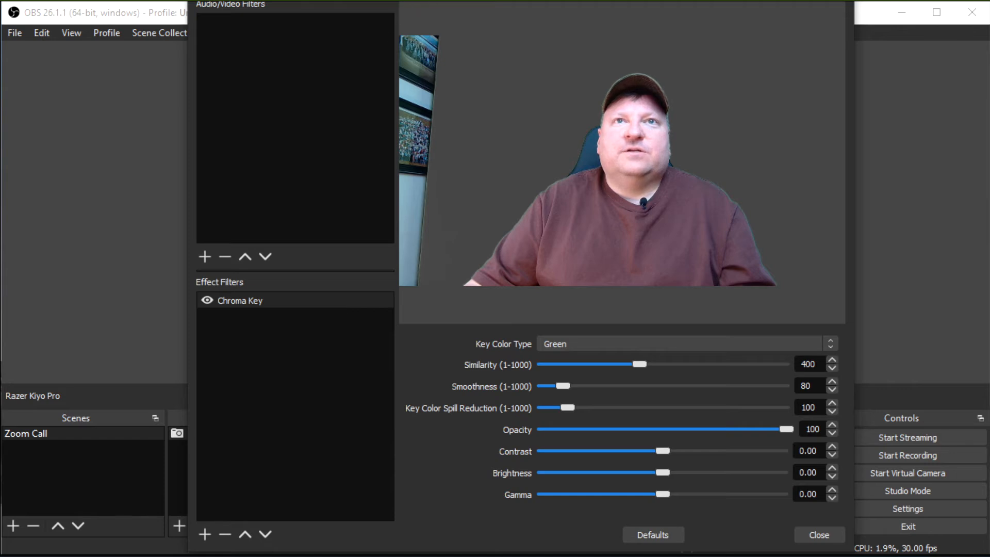
# Step: Move the filters window aside to inspect the keyed webcam image on the canvas, and bring the window back
pyautogui.moveTo(440, 0); pyautogui.dragTo(416, 0)
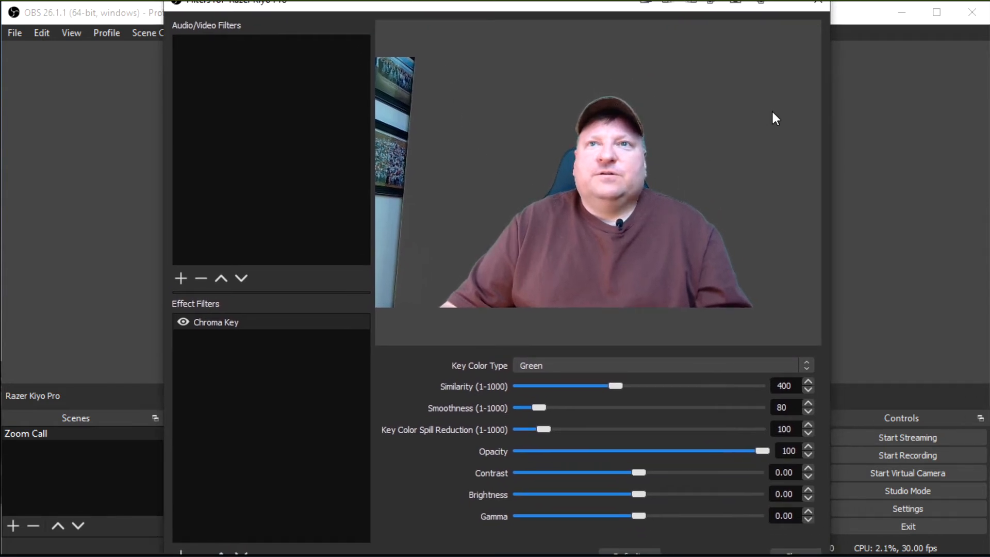
pyautogui.moveTo(454, 1); pyautogui.dragTo(645, 447)
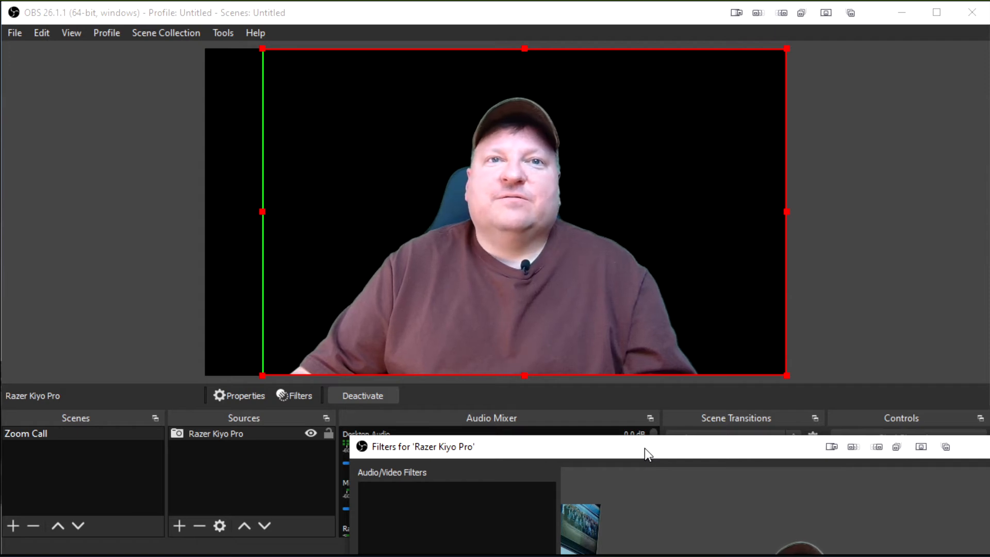
pyautogui.moveTo(644, 447); pyautogui.dragTo(460, 4)
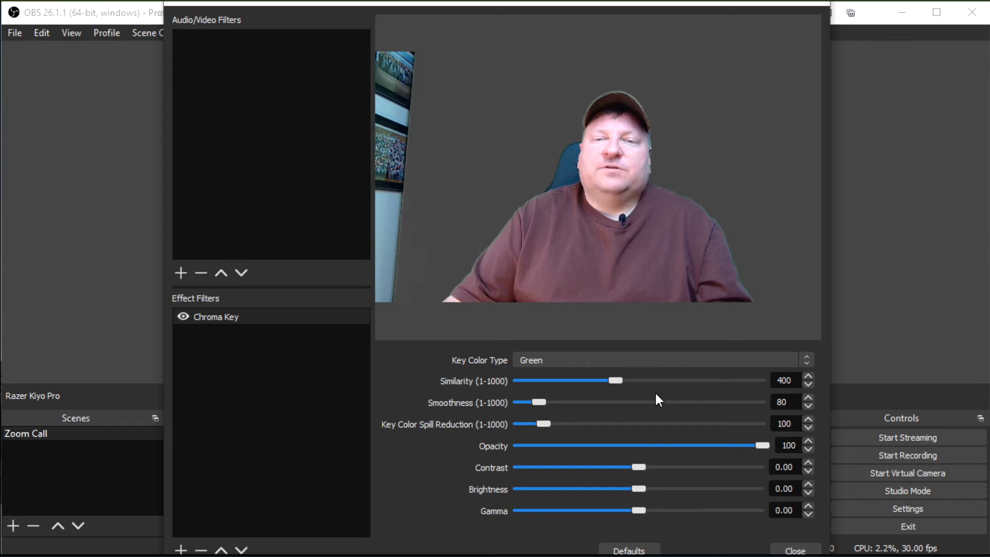
# Step: Try a Chroma Key similarity of 479, and return the similarity to 400
pyautogui.click(617, 381)
pyautogui.moveTo(618, 381); pyautogui.dragTo(635, 381)
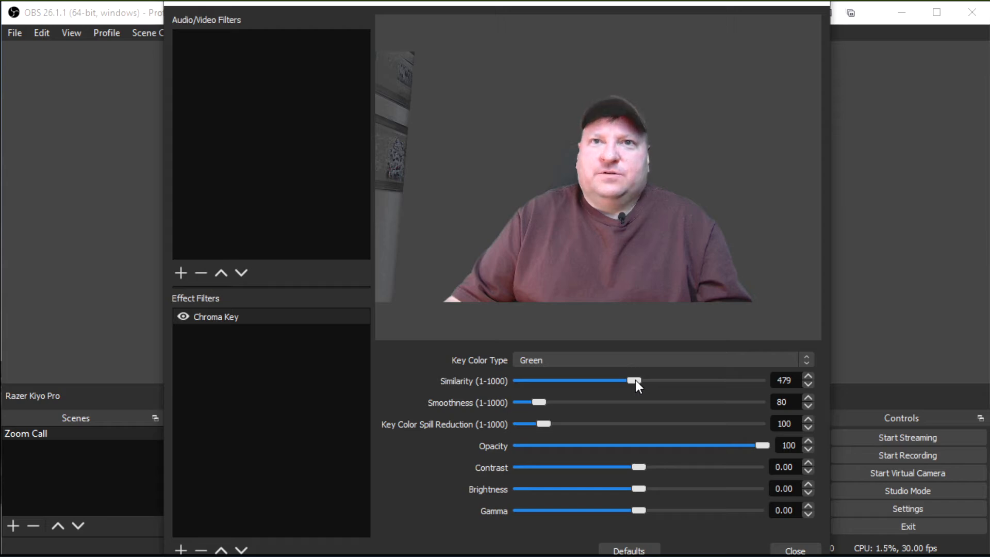
pyautogui.moveTo(635, 380); pyautogui.dragTo(615, 379)
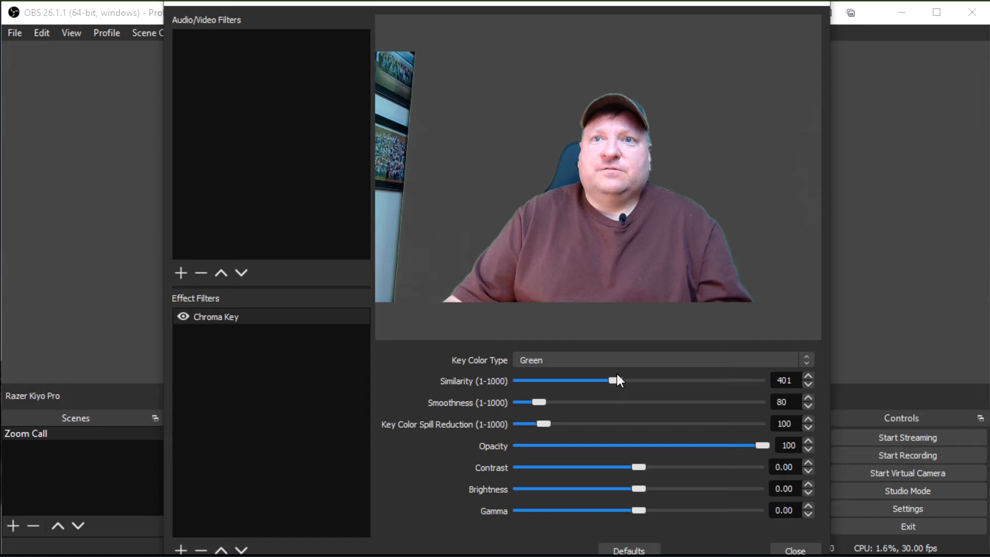
pyautogui.click(807, 384)
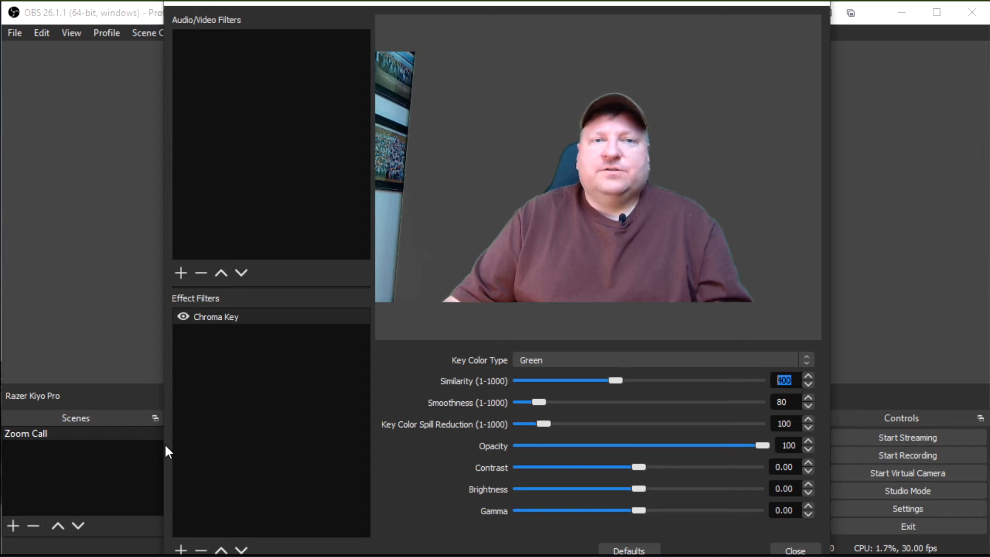
# Step: Add a Color Correction effect filter under its default name and set its hue shift to -7.09
pyautogui.click(182, 548)
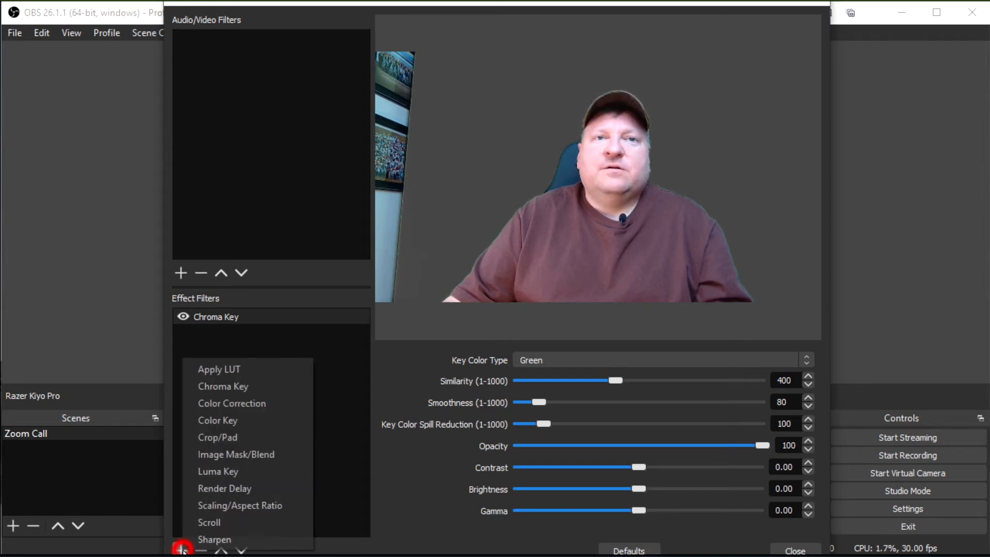
pyautogui.click(231, 402)
pyautogui.click(467, 307)
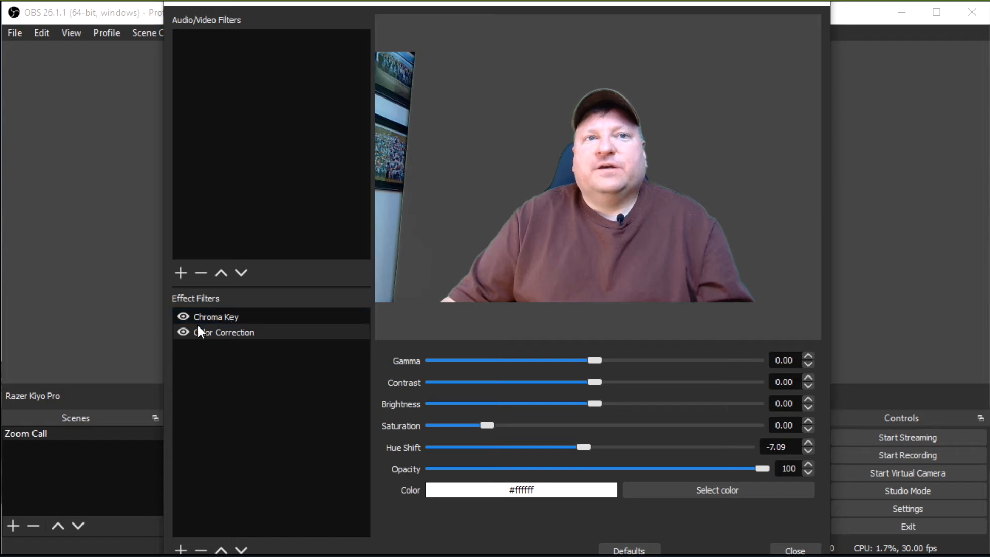
# Step: Turn off both the Color Correction and the Chroma Key effect filters
pyautogui.moveTo(367, 6); pyautogui.dragTo(527, 6)
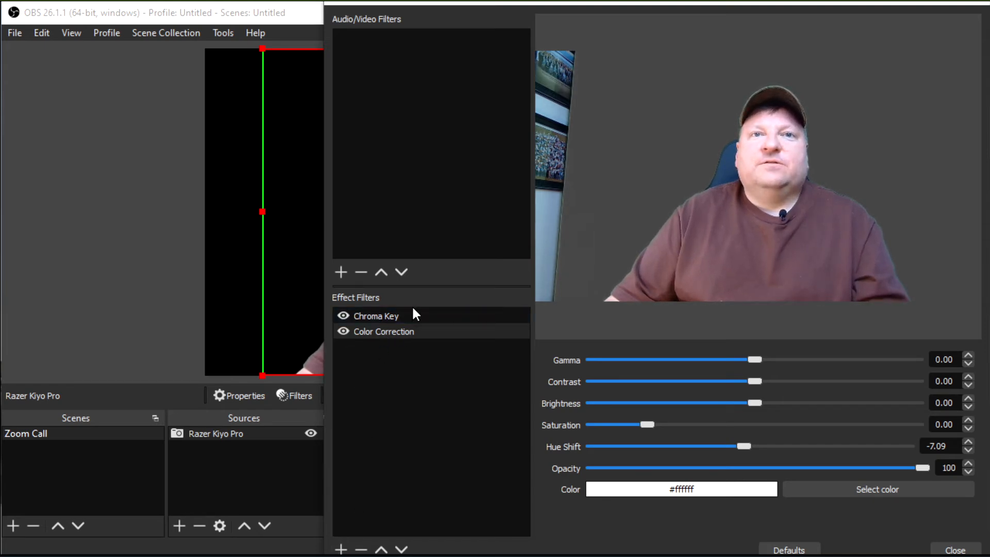
pyautogui.moveTo(511, 2); pyautogui.dragTo(408, 4)
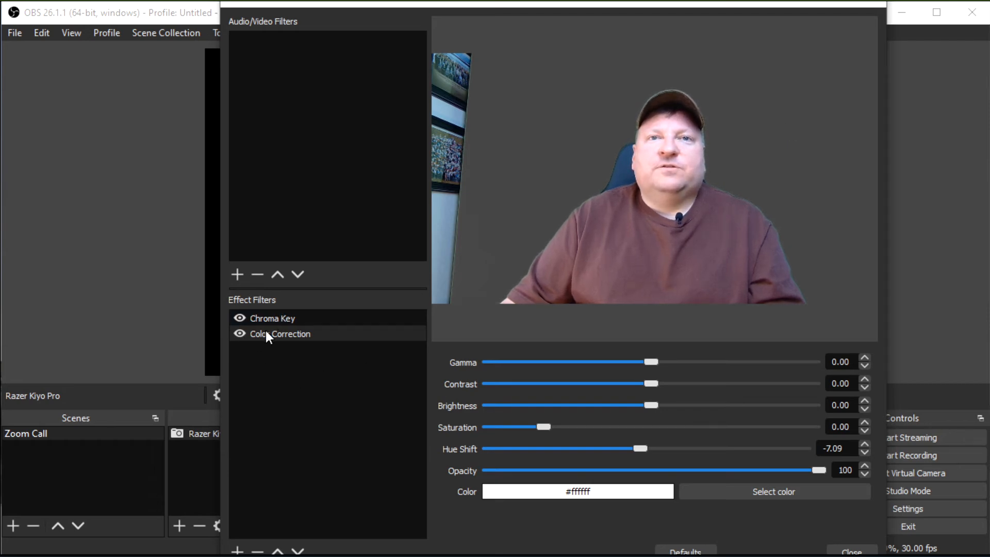
pyautogui.click(239, 334)
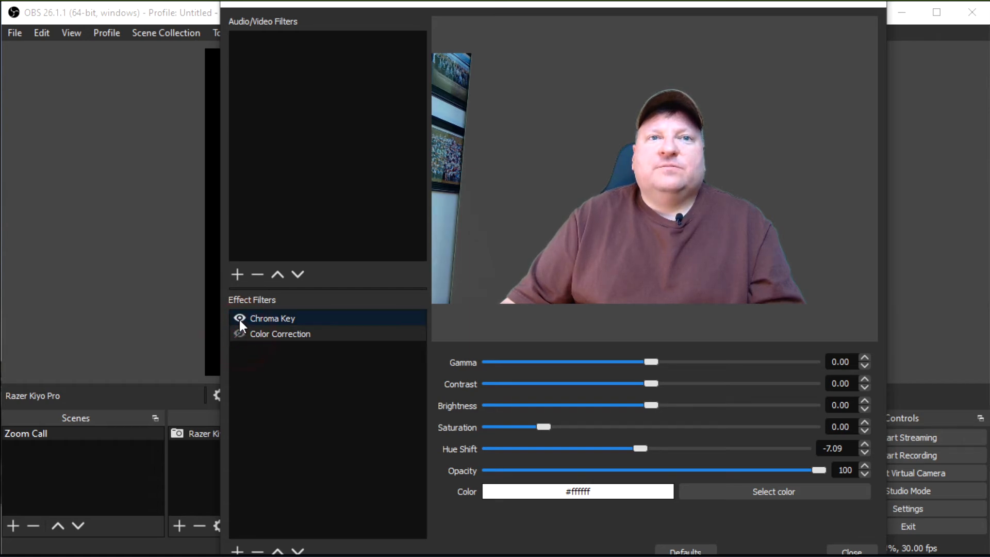
pyautogui.click(239, 318)
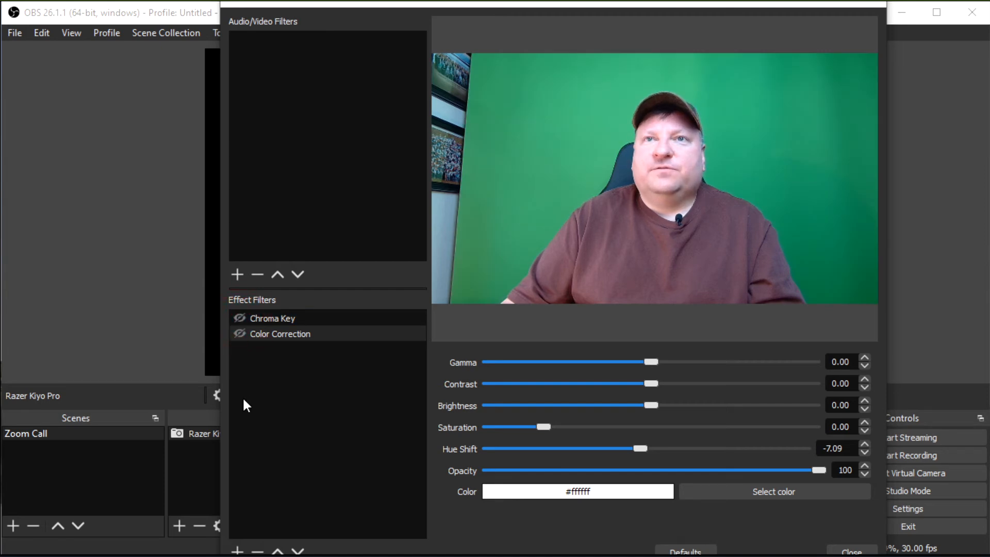
# Step: Add a second Chroma Key effect filter named Chroma Key Custom
pyautogui.click(238, 550)
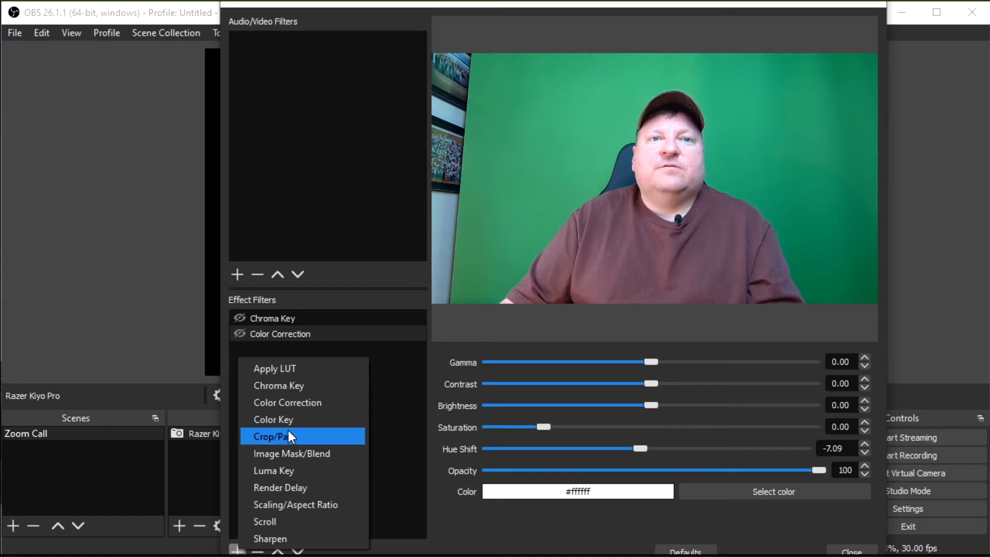
pyautogui.click(286, 385)
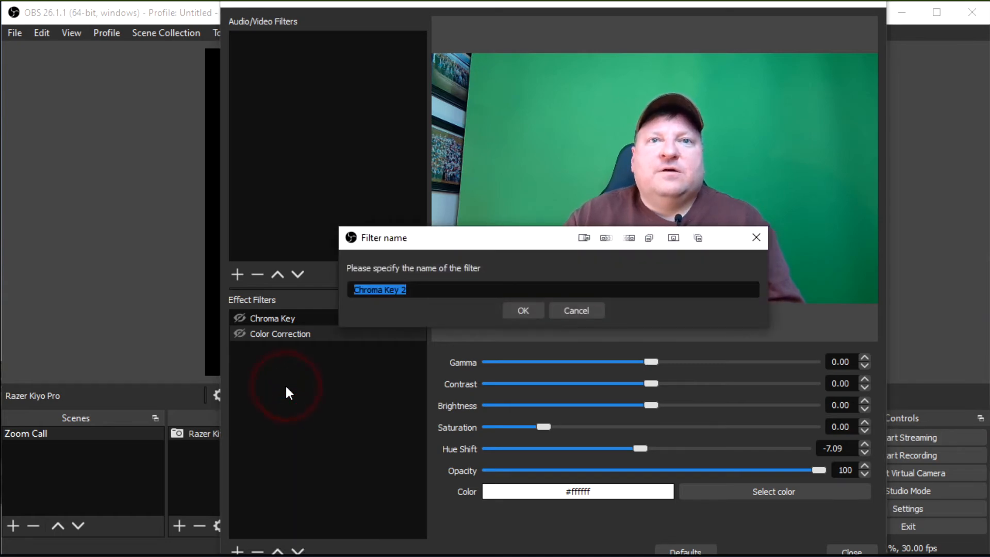
pyautogui.click(402, 291)
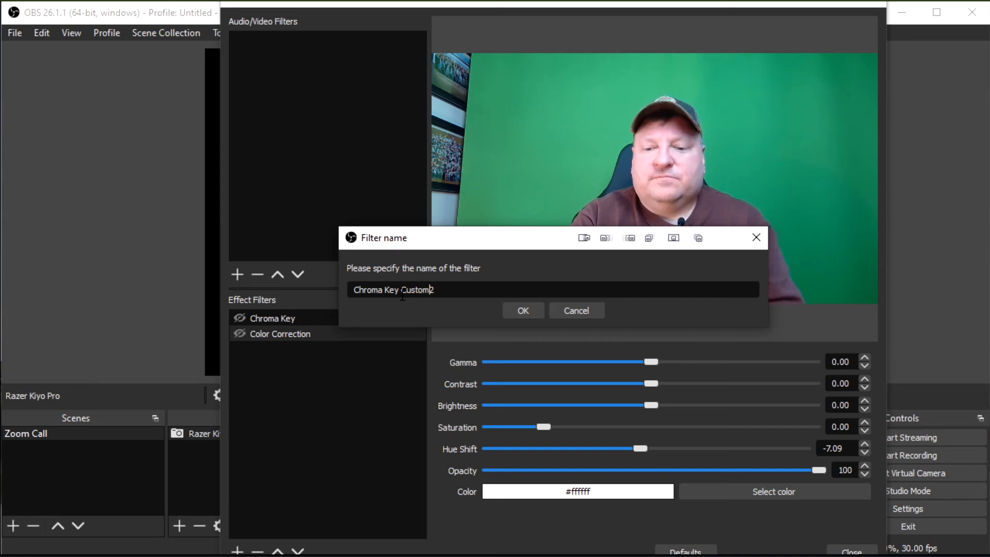
pyautogui.click(520, 308)
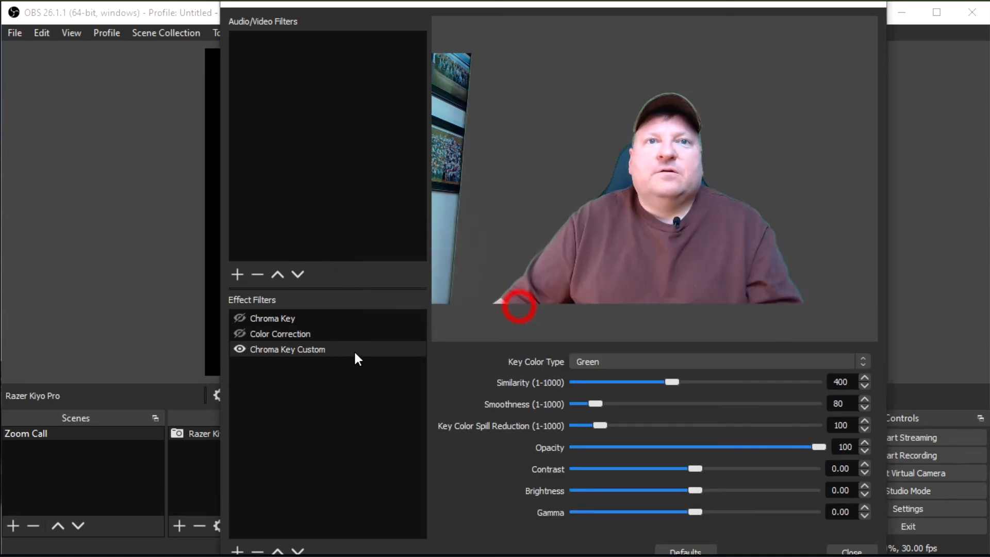
# Step: Move the Chroma Key Custom filter above Color Correction in the filter order and turn it off
pyautogui.click(285, 347)
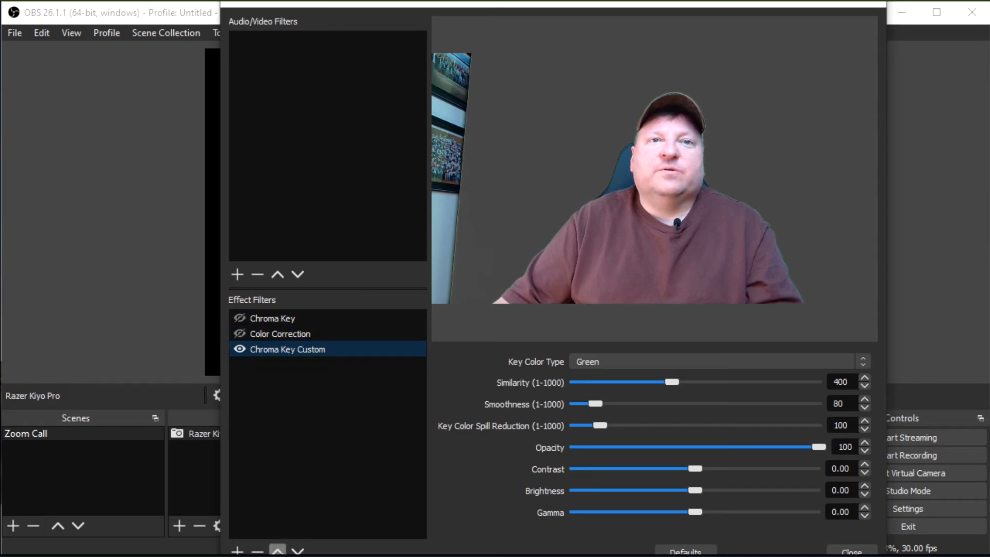
pyautogui.click(278, 550)
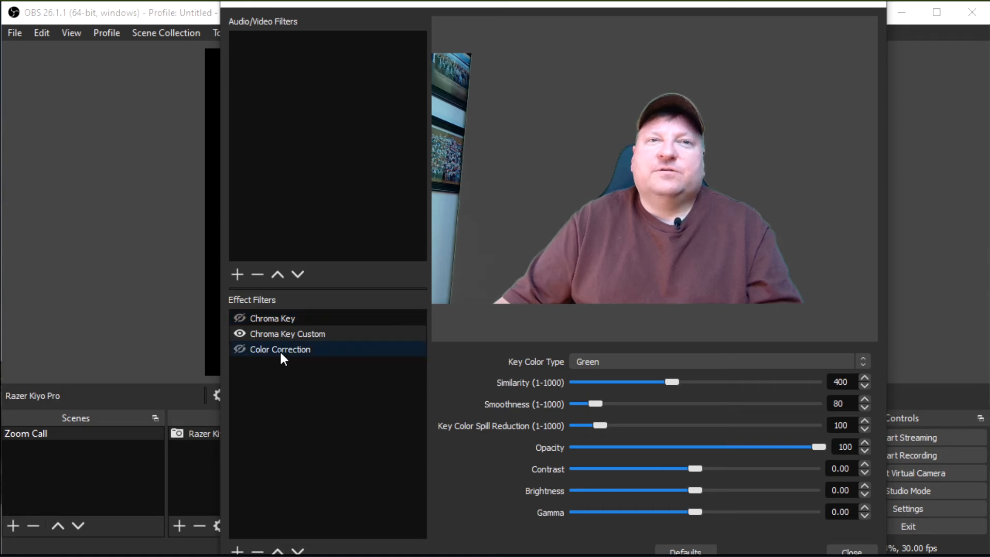
pyautogui.click(239, 333)
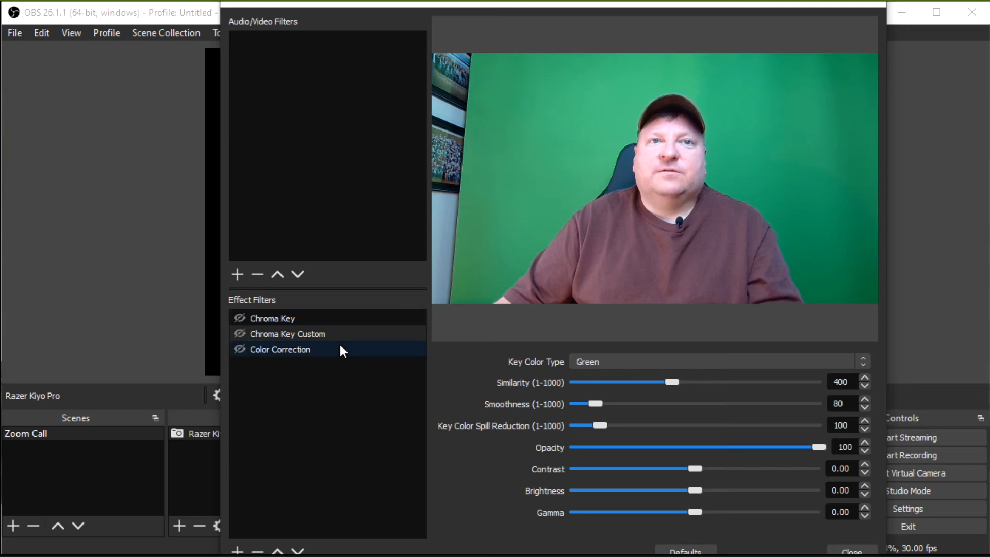
# Step: Set the Chroma Key Custom filter's key color type to Custom and sample the green screen in the preview as key color #24936b
pyautogui.click(299, 338)
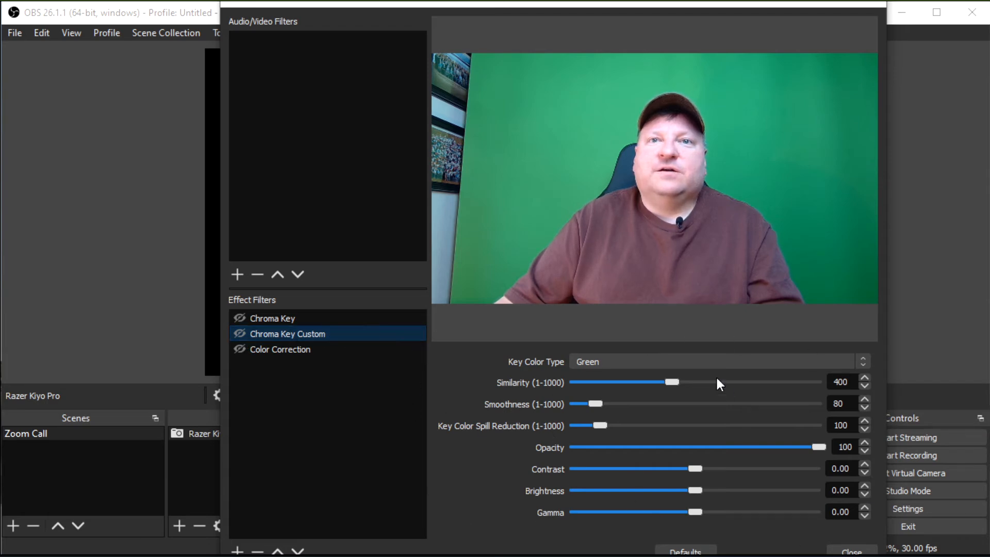
pyautogui.click(710, 363)
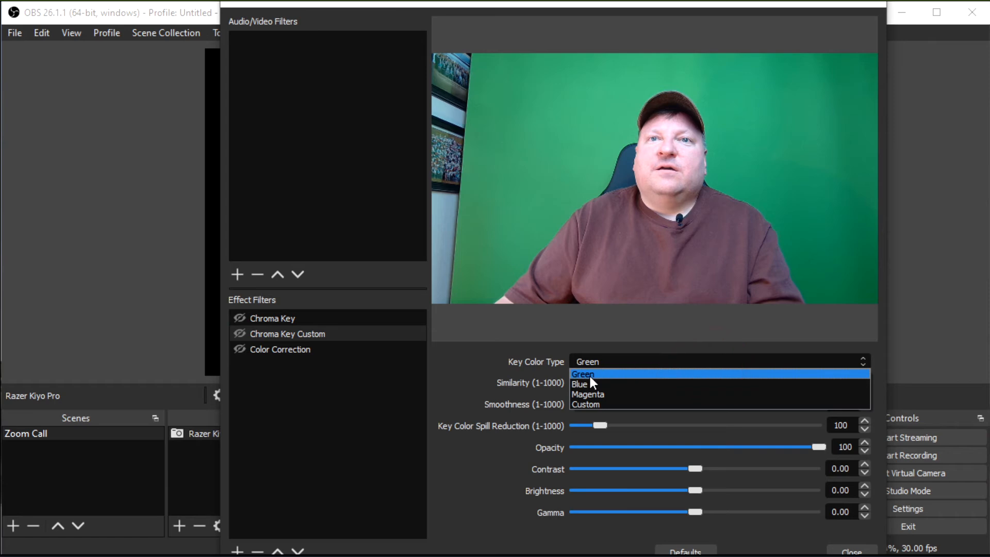
pyautogui.click(583, 404)
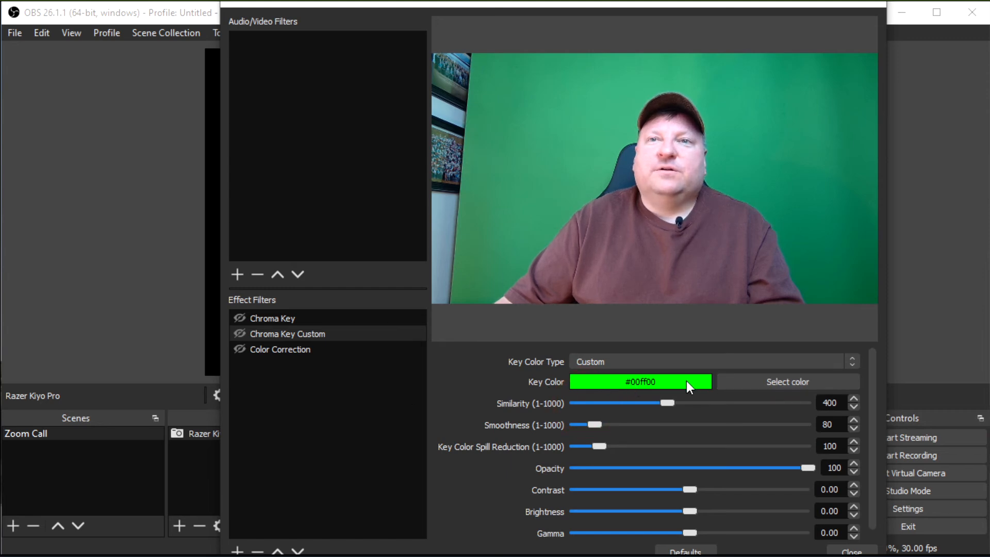
pyautogui.click(791, 381)
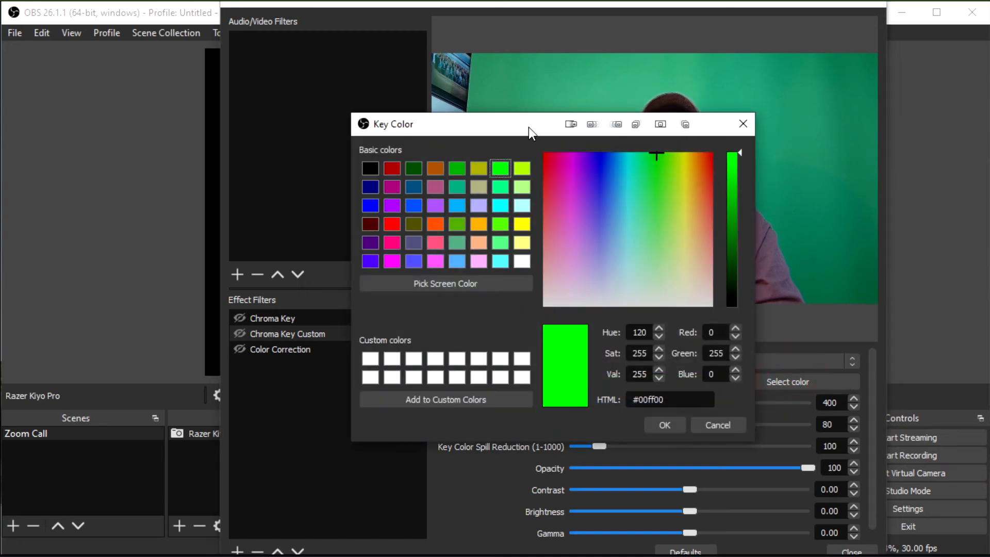
pyautogui.moveTo(529, 126); pyautogui.dragTo(206, 122)
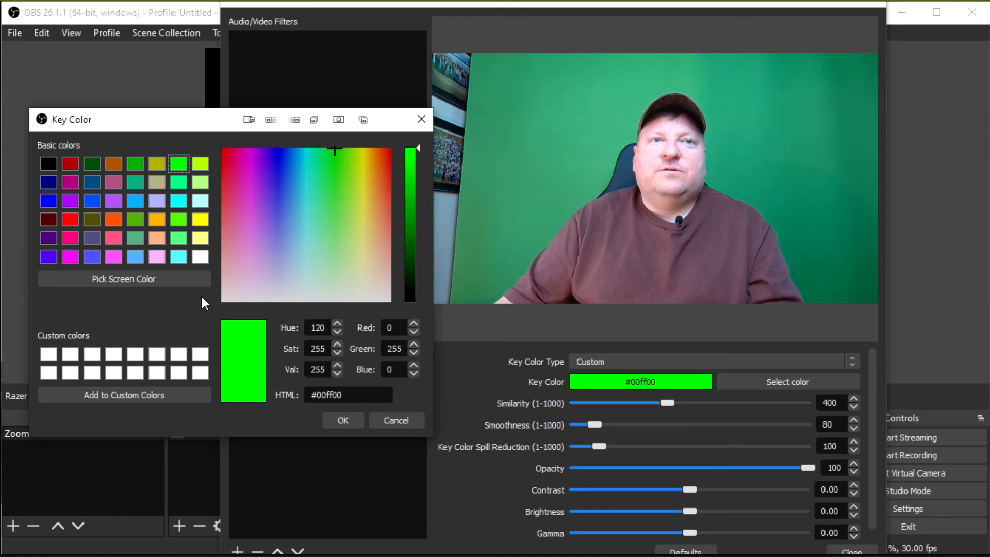
pyautogui.moveTo(277, 171); pyautogui.dragTo(320, 156)
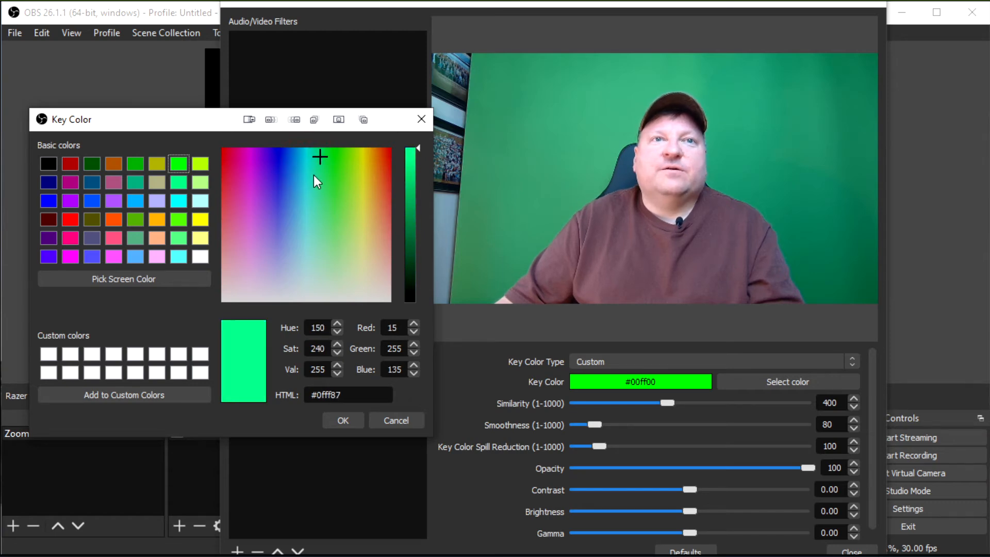
pyautogui.click(134, 280)
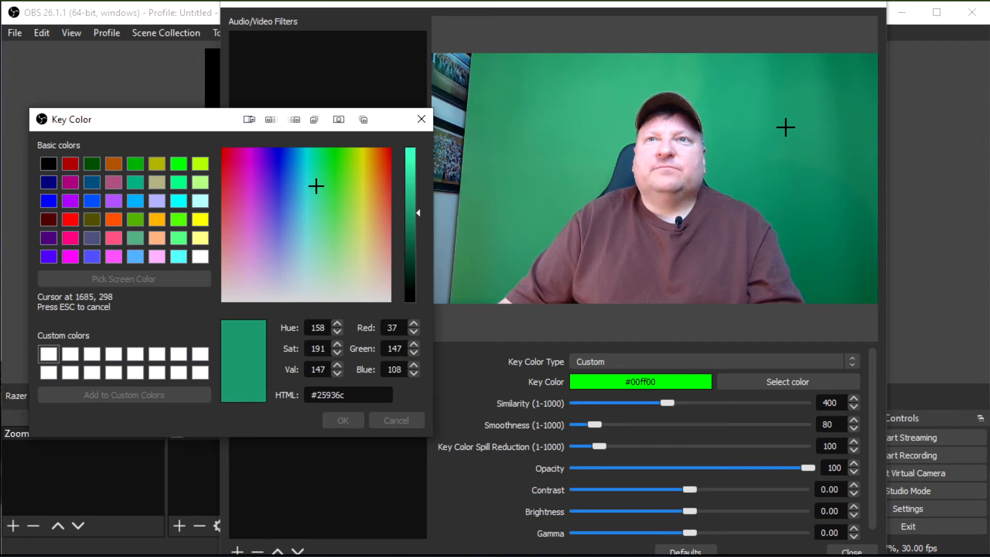
pyautogui.click(786, 127)
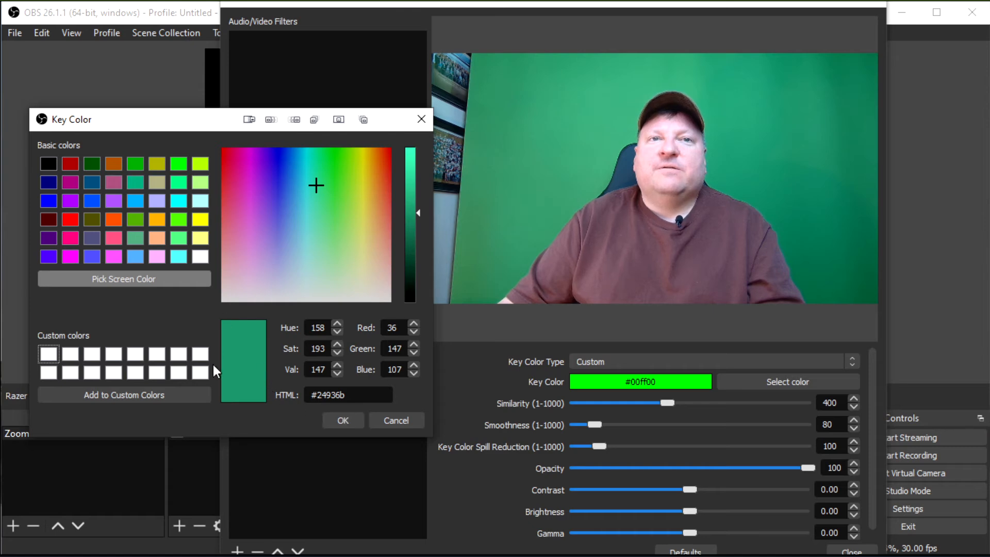
pyautogui.click(344, 418)
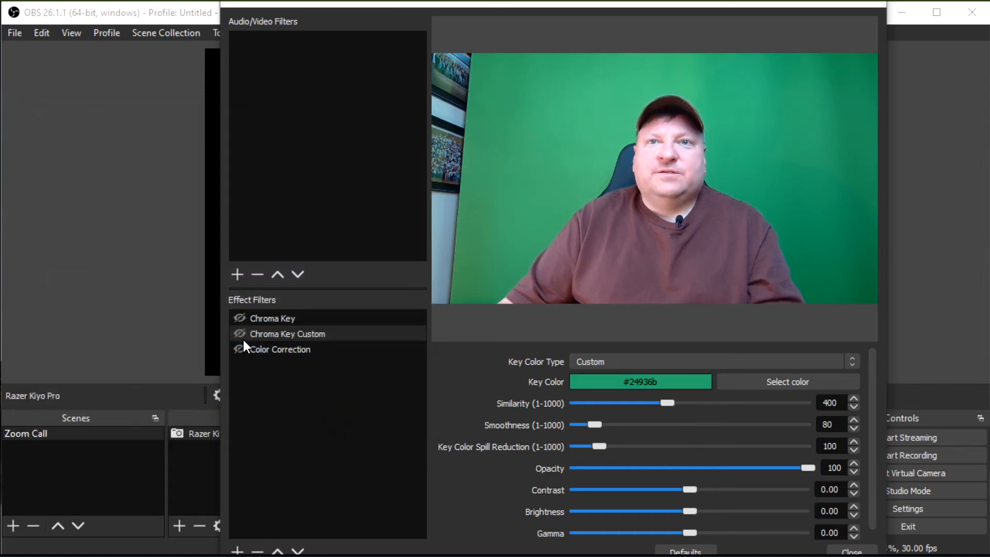
# Step: Turn on Chroma Key Custom with similarity 107 and smoothness 15, turn on Color Correction, and close the filters window
pyautogui.click(238, 334)
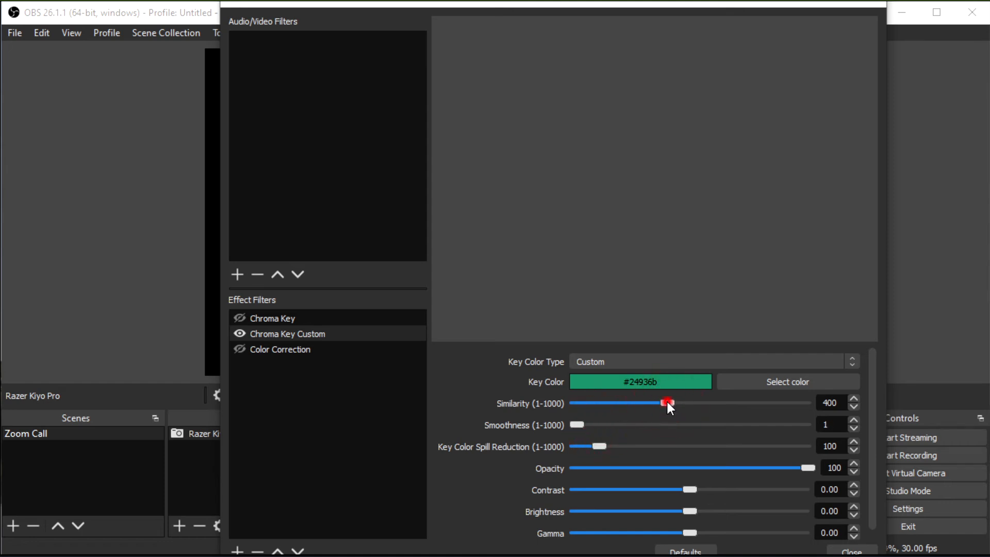
pyautogui.moveTo(666, 401); pyautogui.dragTo(602, 390)
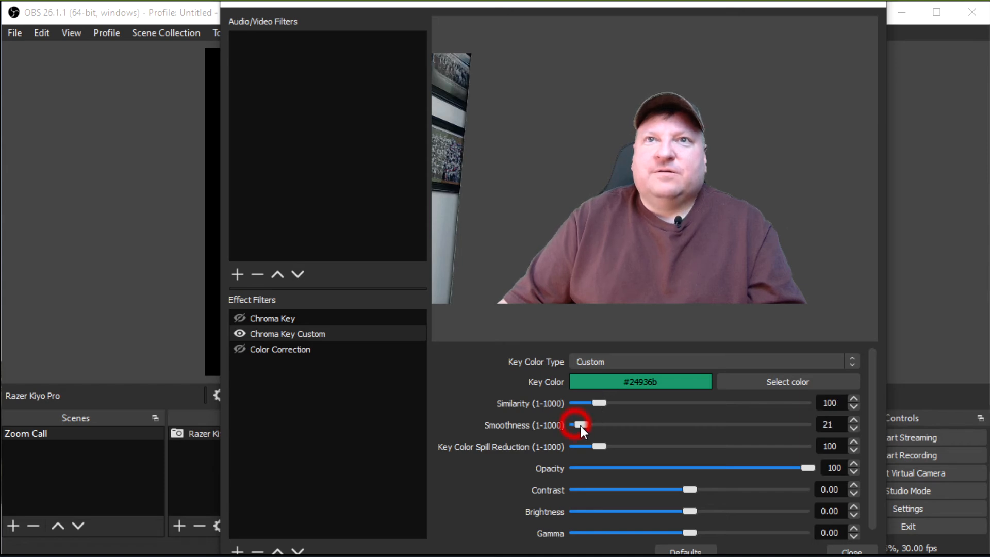
pyautogui.moveTo(580, 426); pyautogui.dragTo(596, 403)
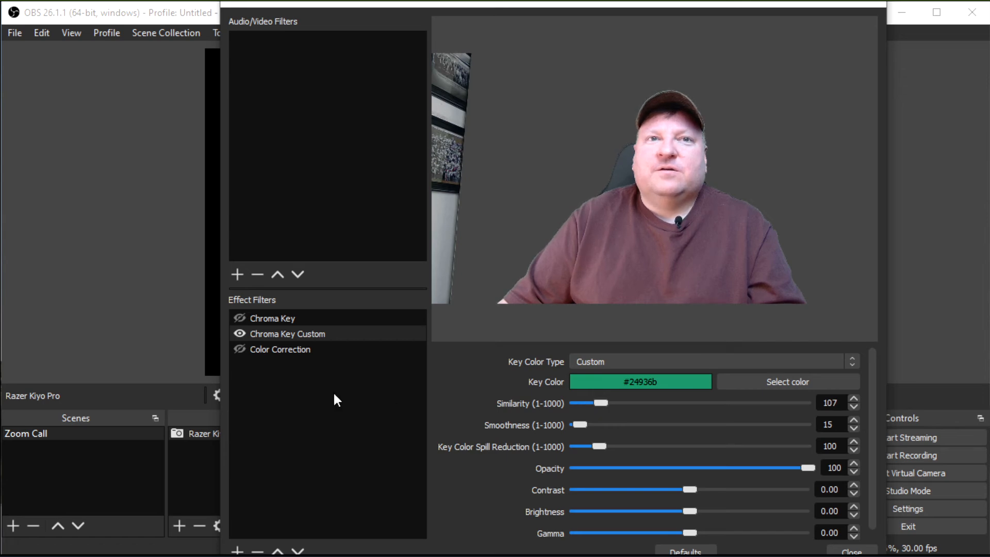
pyautogui.click(238, 348)
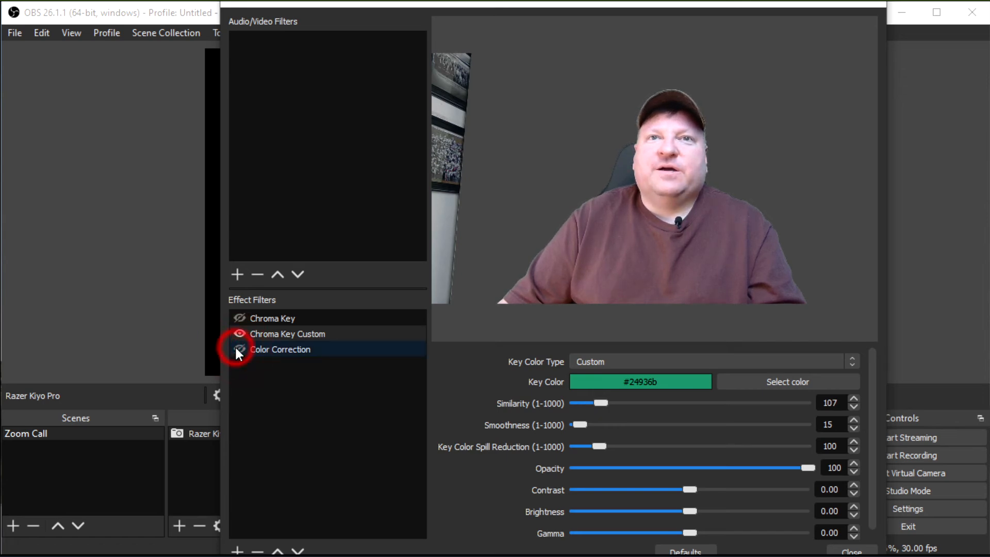
pyautogui.click(851, 551)
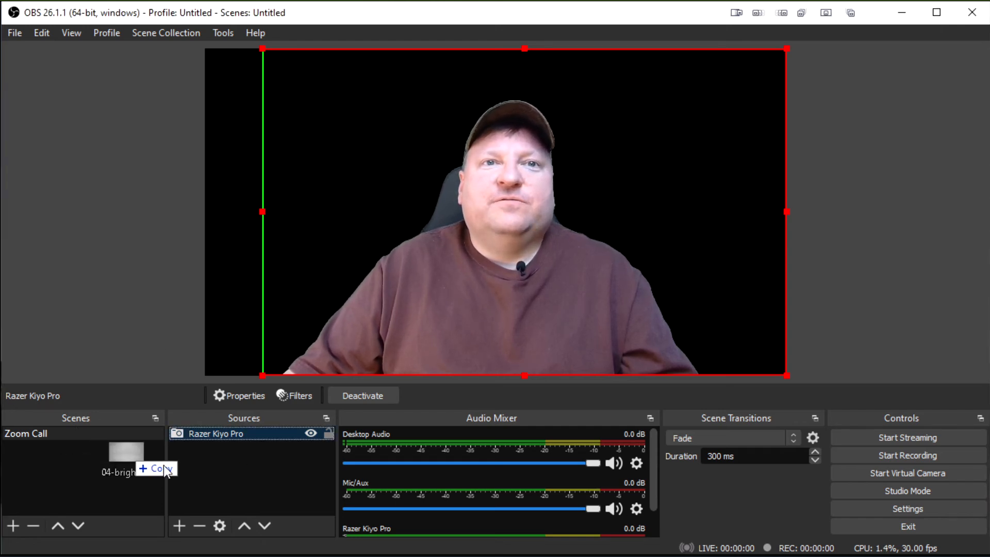
# Step: Add the image file 04-brighttexture-1024x576.jpg from the desktop as a source in the Zoom Call scene
pyautogui.moveTo(133, 464); pyautogui.dragTo(227, 471)
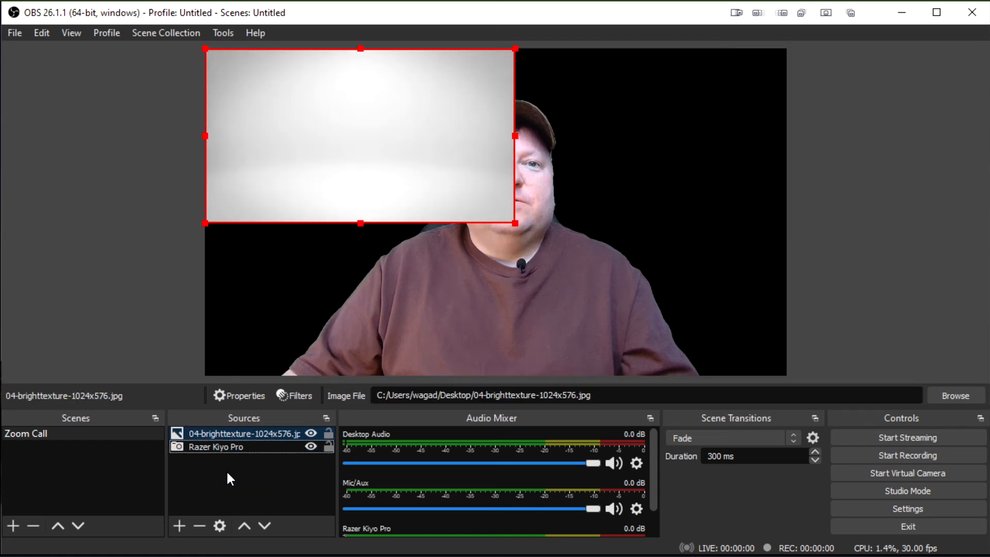
pyautogui.click(178, 526)
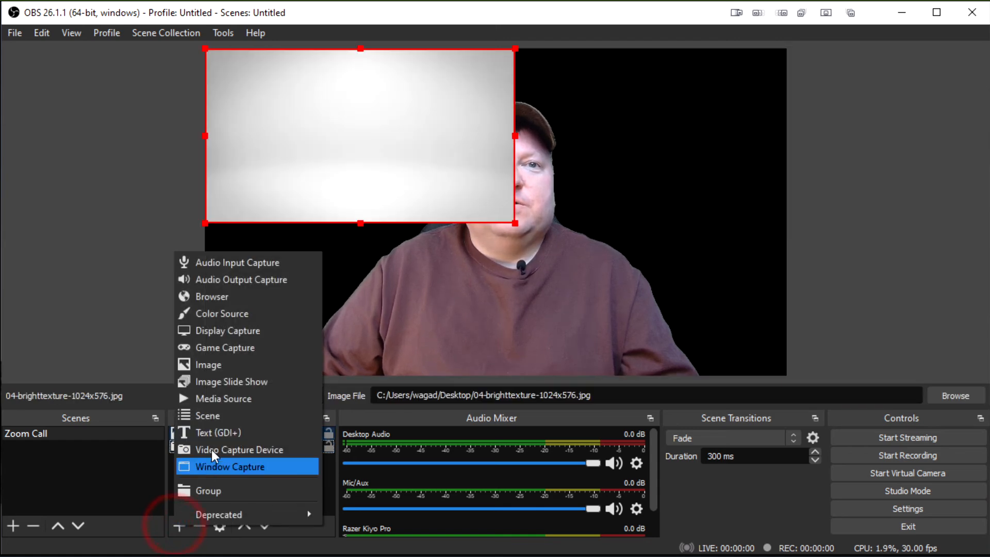
pyautogui.click(216, 364)
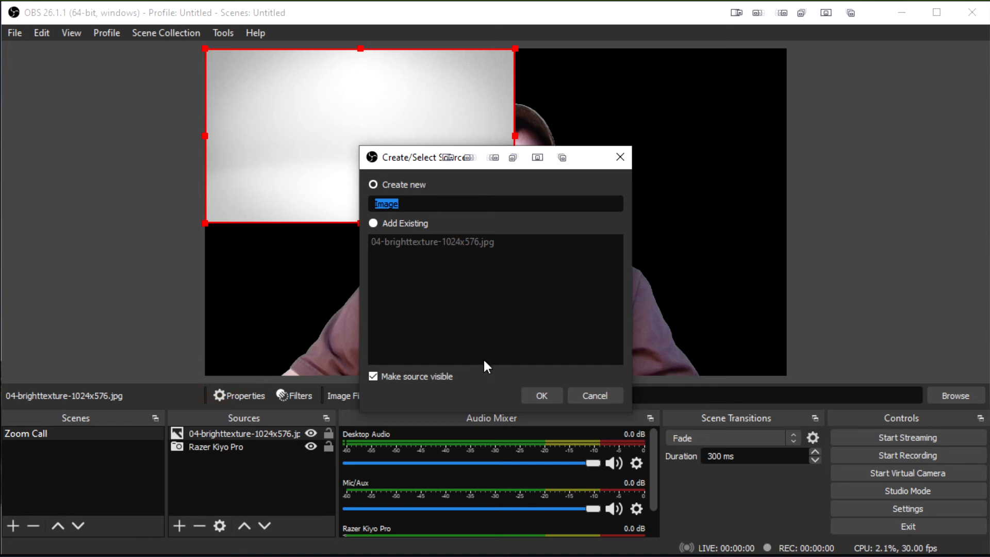
pyautogui.click(574, 397)
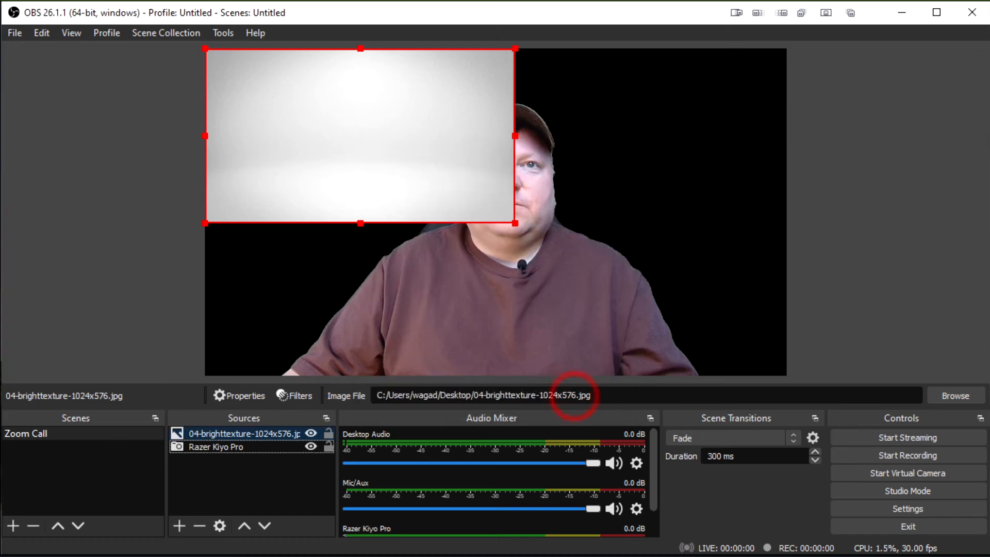
# Step: Add ikea-backgrounds-estancias-08.jpg from the desktop as an image source and move the Razer Kiyo Pro source above both images
pyautogui.moveTo(1, 361); pyautogui.dragTo(204, 477)
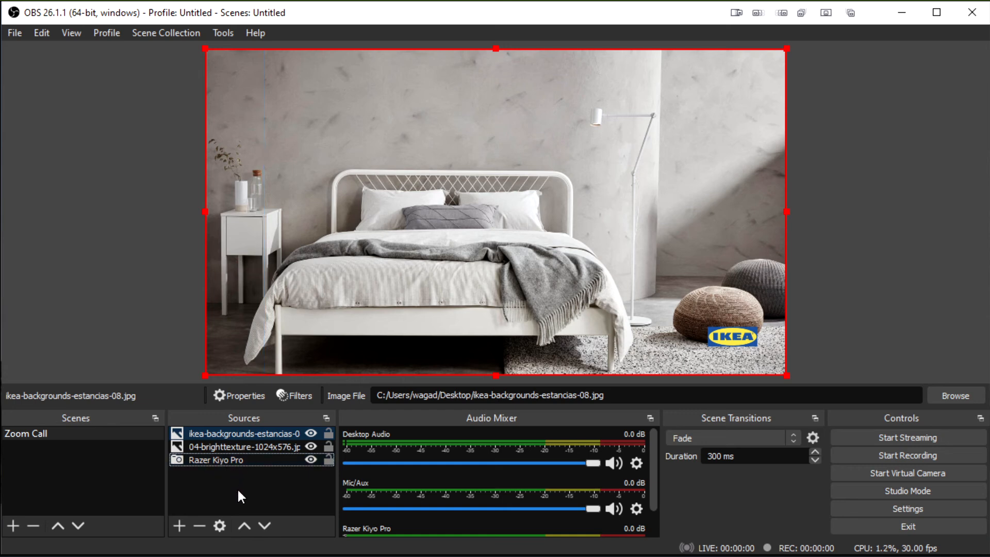
pyautogui.moveTo(231, 461); pyautogui.dragTo(228, 428)
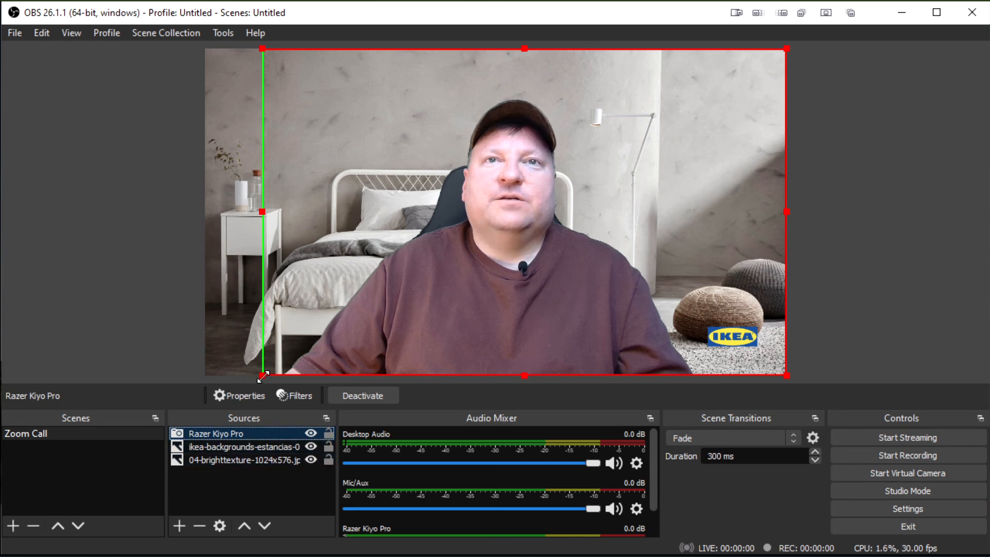
# Step: Enlarge the Razer Kiyo Pro source slightly beyond the canvas, shift it to center the person, and lock it
pyautogui.moveTo(261, 376); pyautogui.dragTo(213, 412)
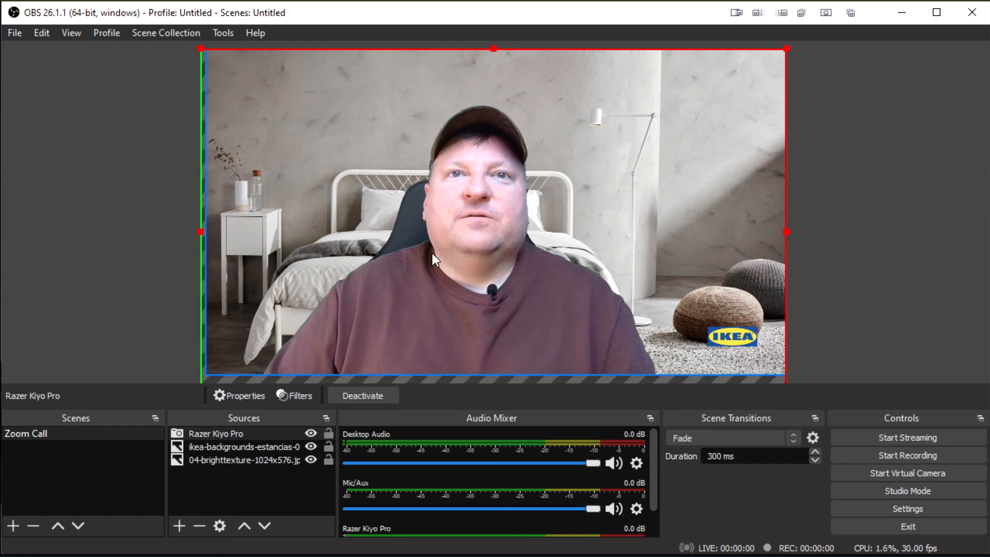
pyautogui.moveTo(476, 249); pyautogui.dragTo(492, 249)
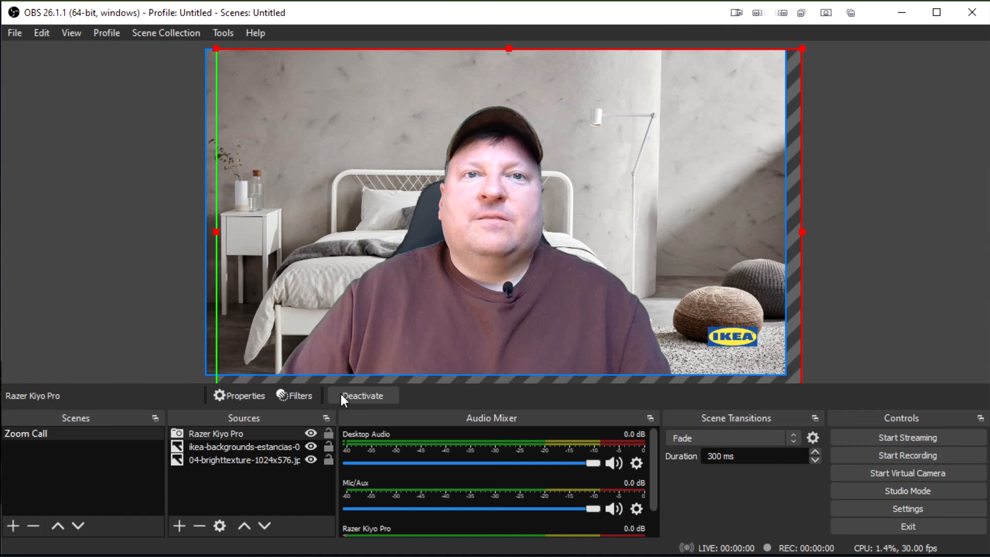
pyautogui.click(326, 435)
pyautogui.click(401, 186)
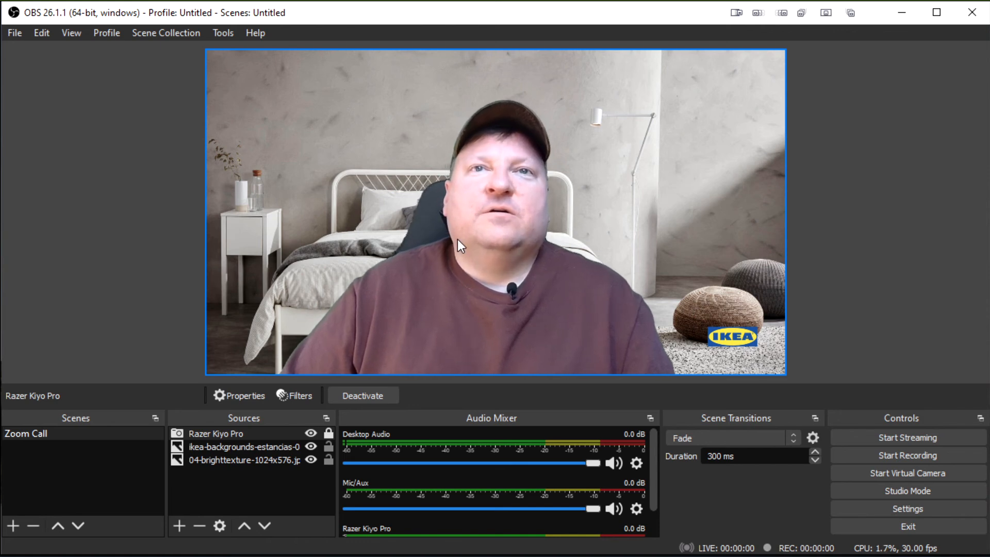
# Step: In the Razer Kiyo Pro source's filters, turn on Chroma Key and turn off Chroma Key Custom, leaving Color Correction on
pyautogui.rightClick(239, 431)
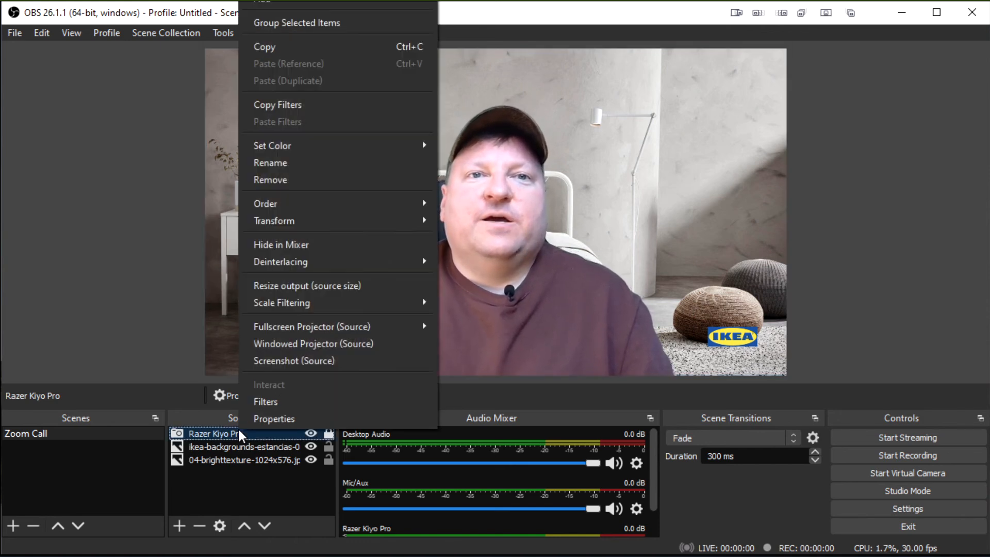
pyautogui.click(259, 401)
pyautogui.click(186, 320)
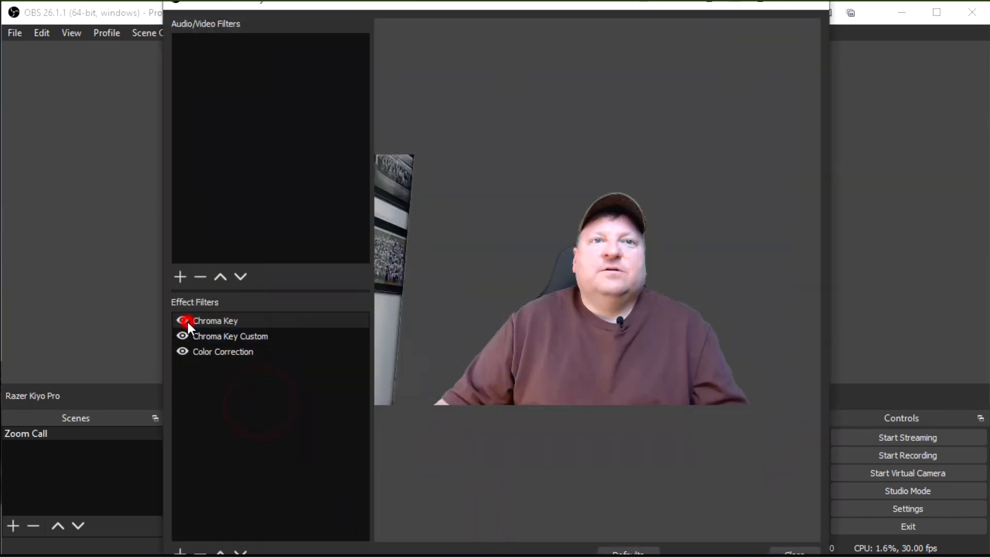
pyautogui.click(184, 335)
pyautogui.click(177, 336)
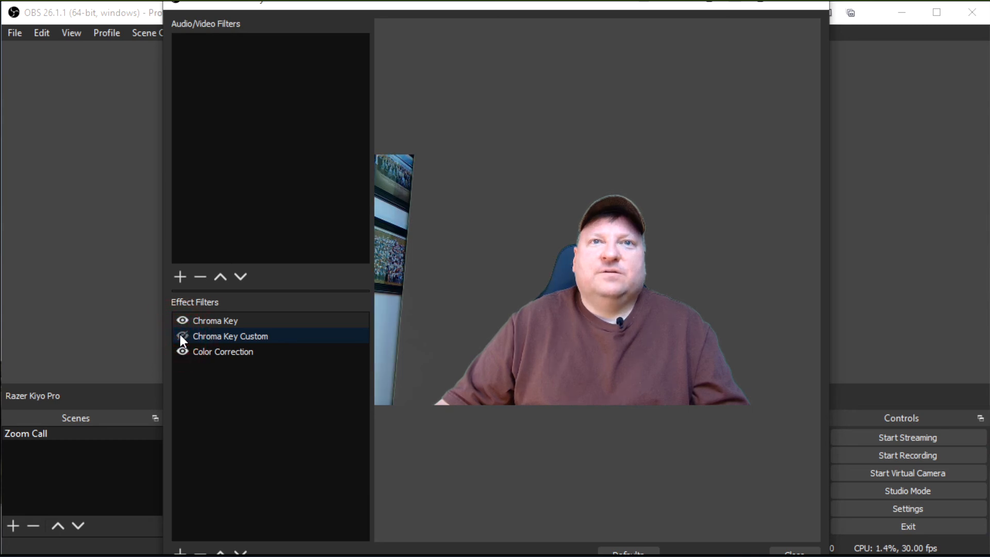
pyautogui.click(773, 552)
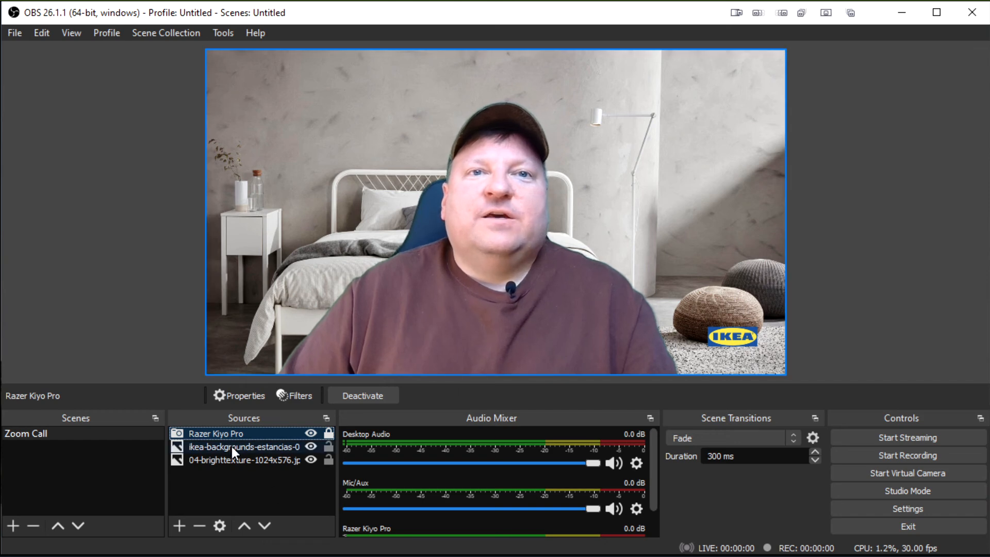
# Step: Hide and reshow the Razer Kiyo Pro source, and hide the ikea-backgrounds-estancias-08.jpg source
pyautogui.click(309, 434)
pyautogui.click(310, 433)
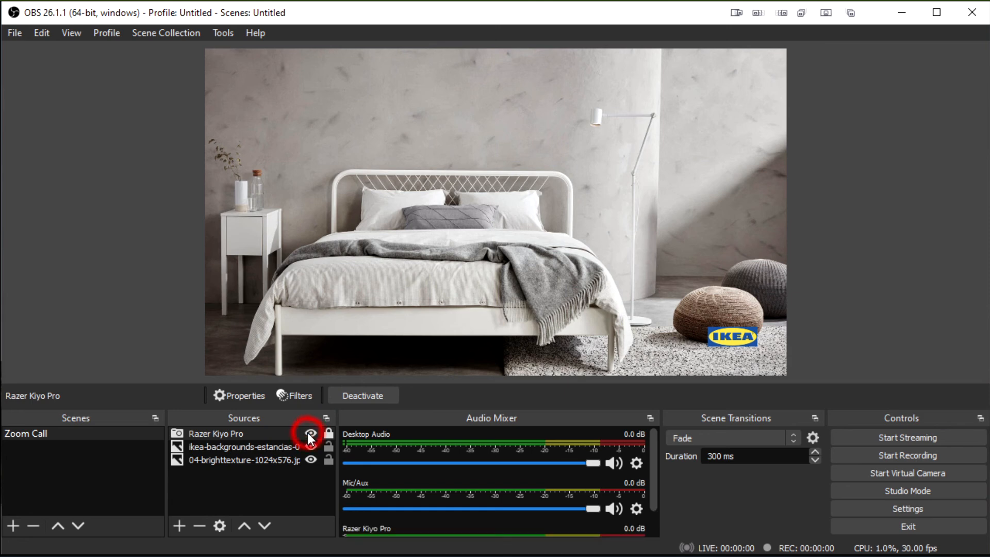
pyautogui.click(310, 446)
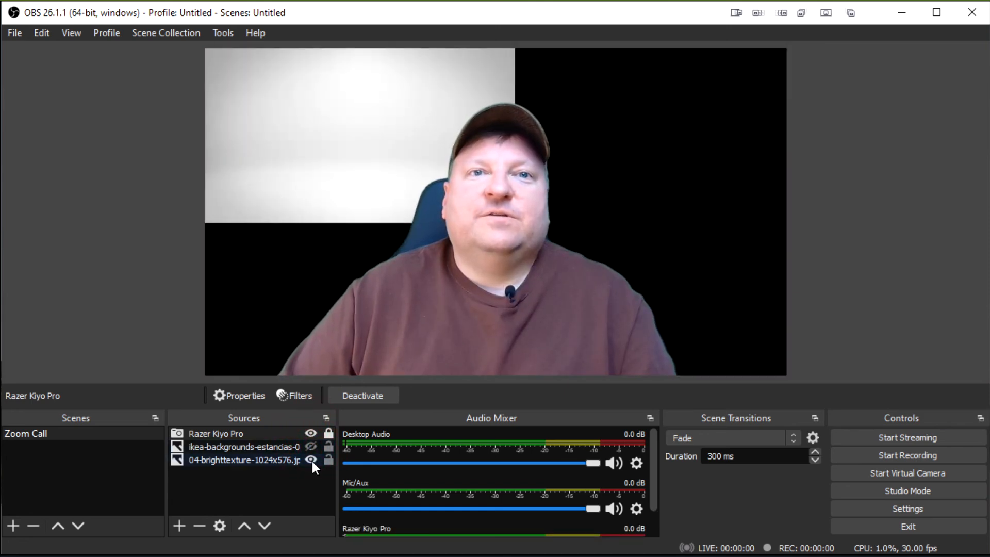
pyautogui.click(311, 186)
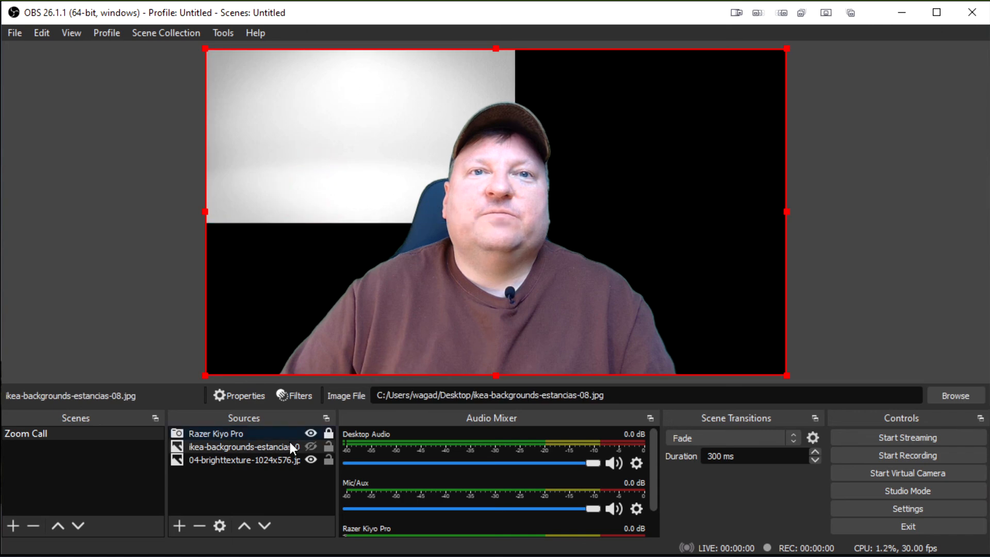
# Step: Enlarge the 04-brighttexture-1024x576.jpg source to fill the whole canvas and lock it
pyautogui.click(236, 459)
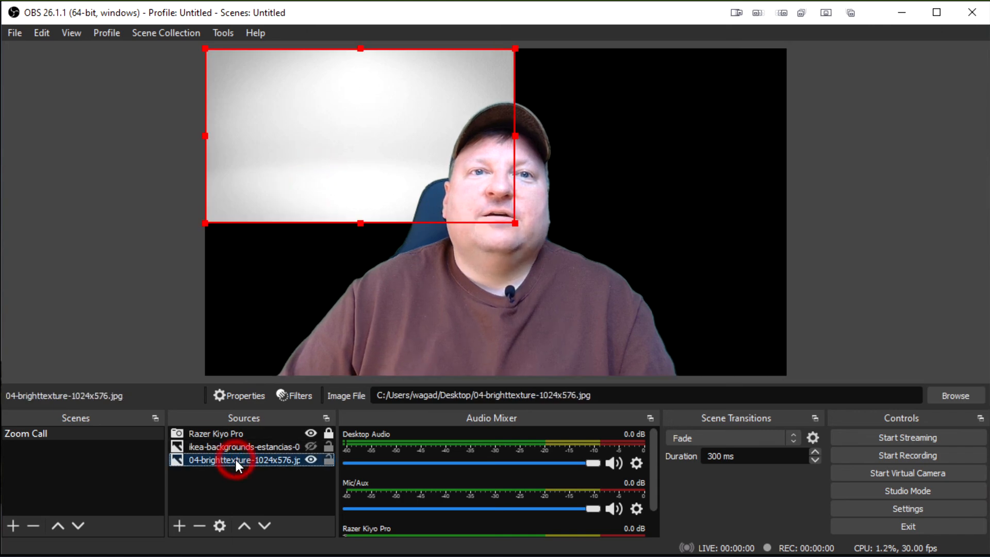
pyautogui.click(514, 223)
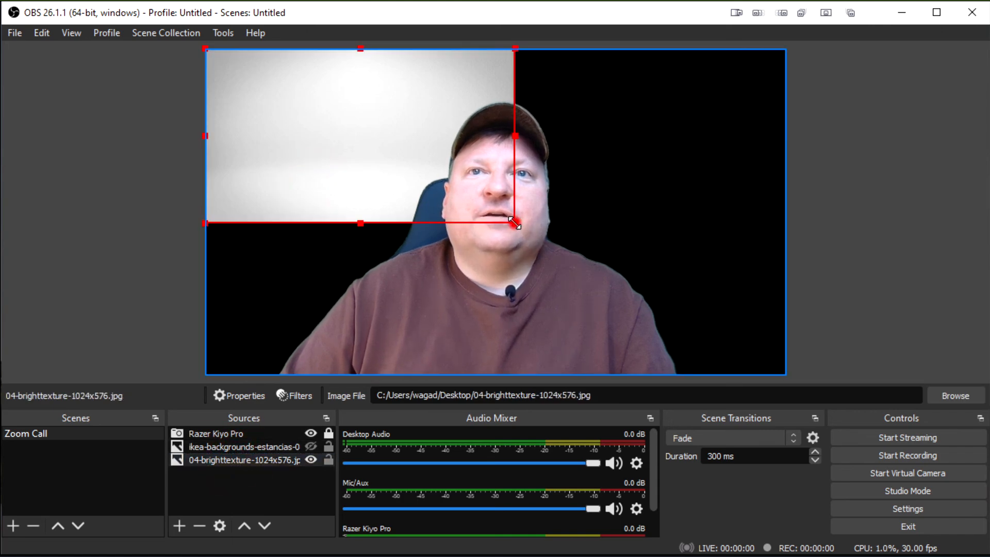
pyautogui.moveTo(514, 223); pyautogui.dragTo(780, 366)
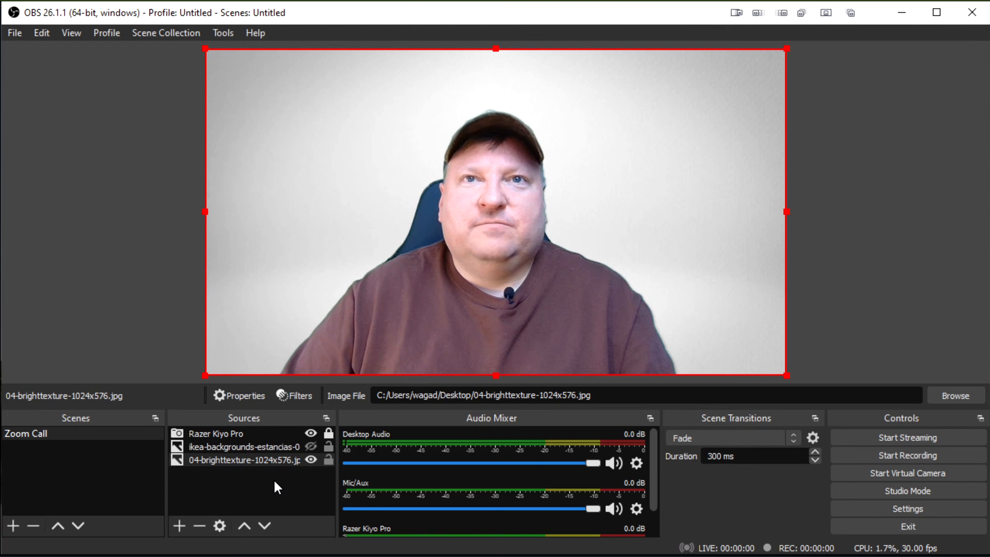
pyautogui.click(329, 460)
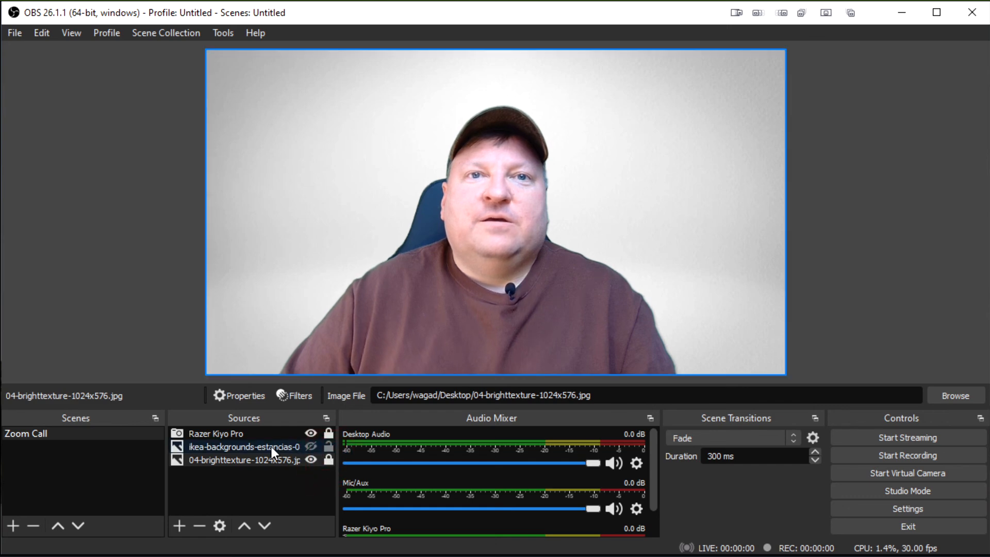
# Step: Make the ikea-backgrounds-estancias-08.jpg source visible again
pyautogui.click(271, 446)
pyautogui.click(310, 446)
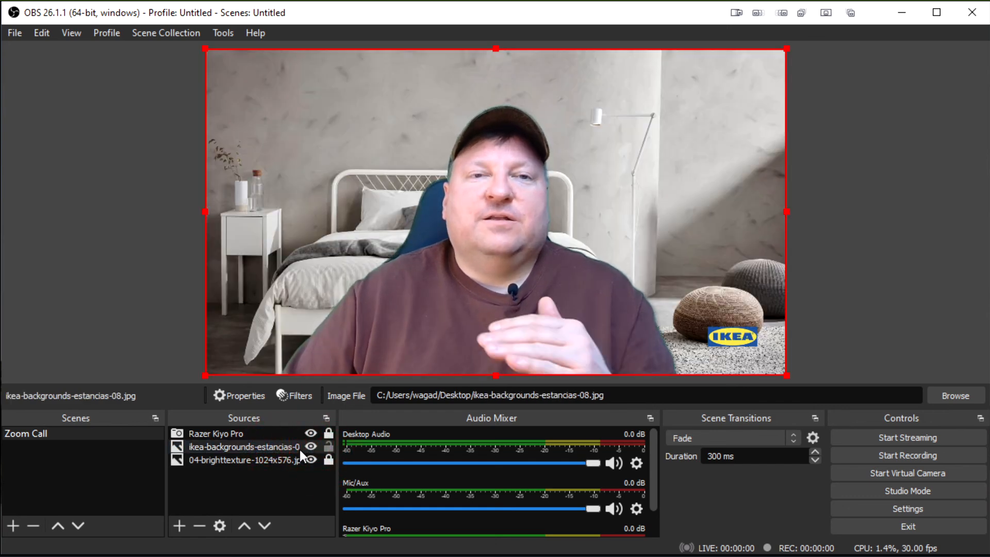
# Step: Toggle the ikea-backgrounds-estancias-08.jpg source off and on to compare the two backgrounds, leaving it visible
pyautogui.click(311, 446)
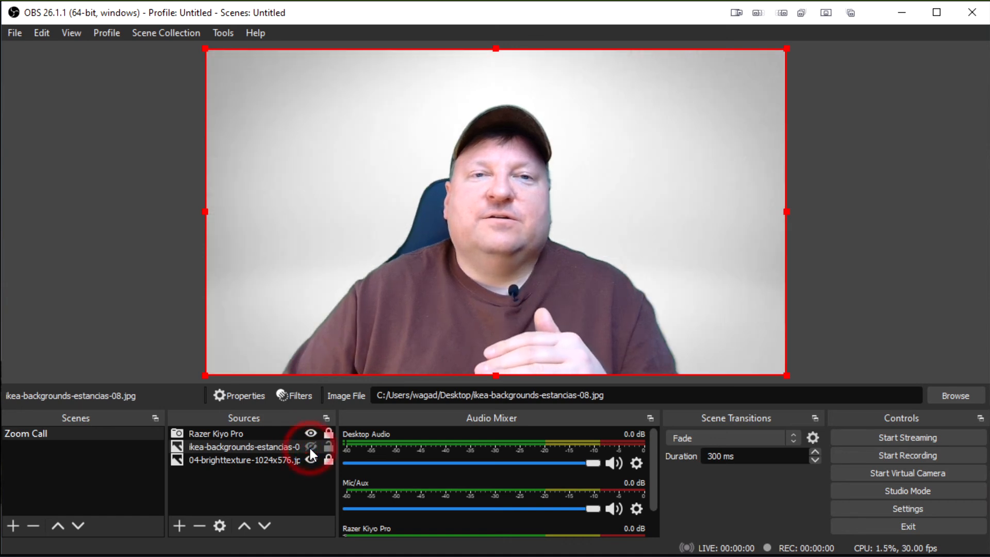
pyautogui.click(310, 447)
pyautogui.click(311, 448)
pyautogui.click(311, 447)
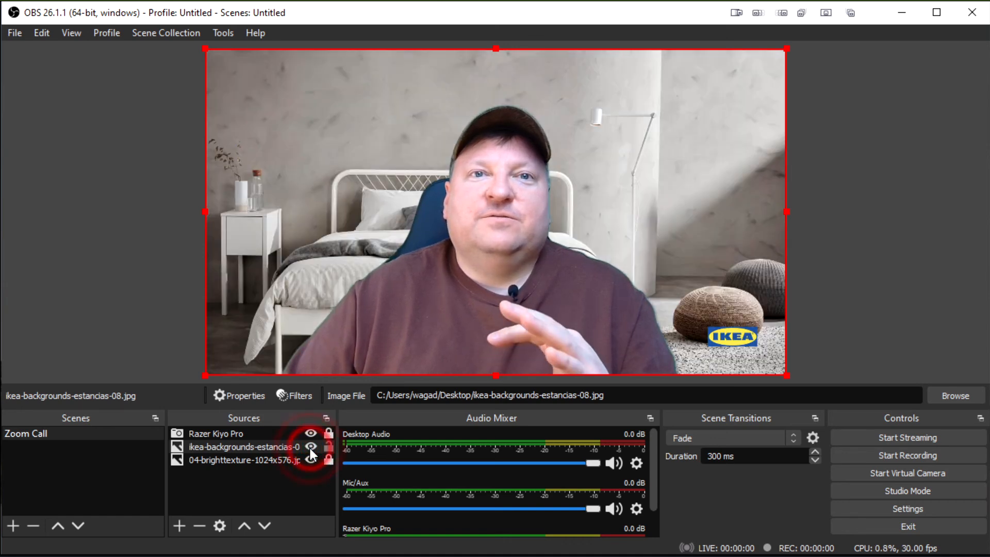
pyautogui.click(310, 447)
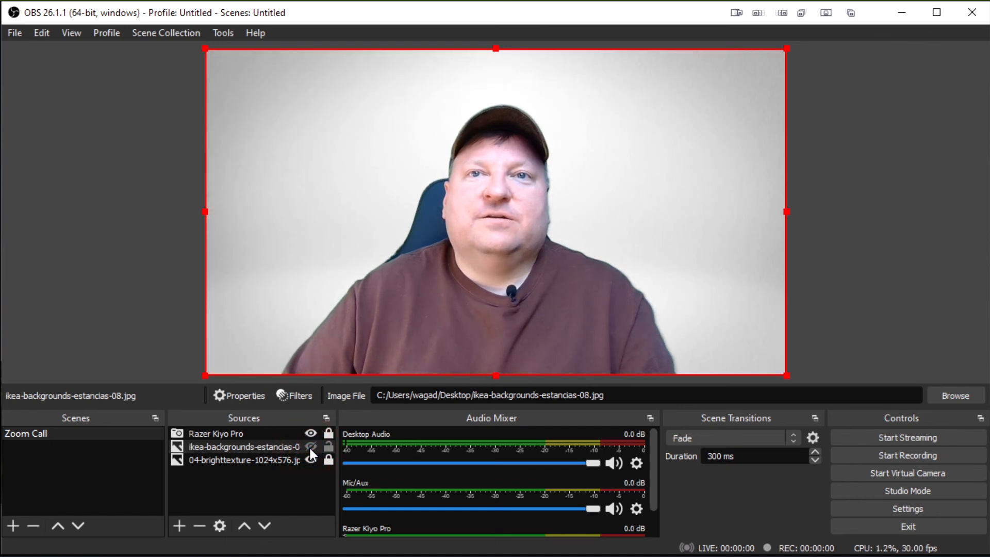
pyautogui.click(311, 448)
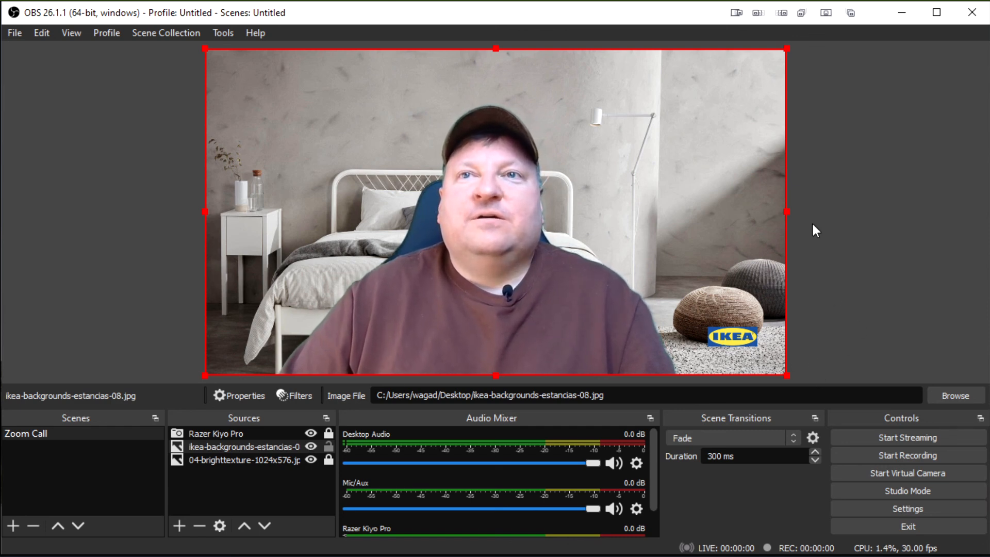
# Step: Enlarge the ikea-backgrounds-estancias-08.jpg source past the canvas's right and bottom edges so the bed sits behind the webcam subject, and lock it
pyautogui.moveTo(787, 212); pyautogui.dragTo(879, 224)
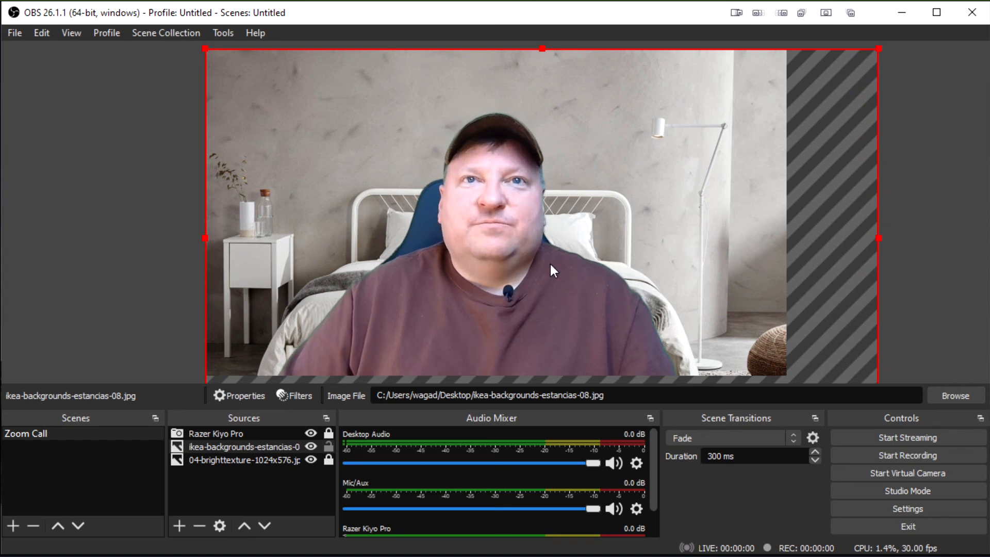
pyautogui.click(326, 447)
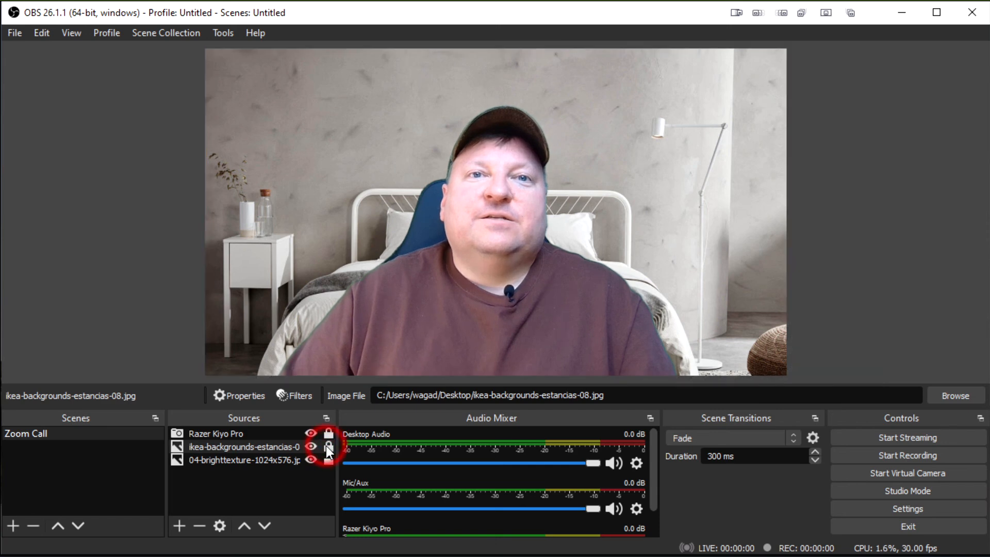
# Step: Try to select and move the locked sources on the preview canvas to test their locks
pyautogui.click(267, 190)
pyautogui.click(402, 179)
pyautogui.click(616, 160)
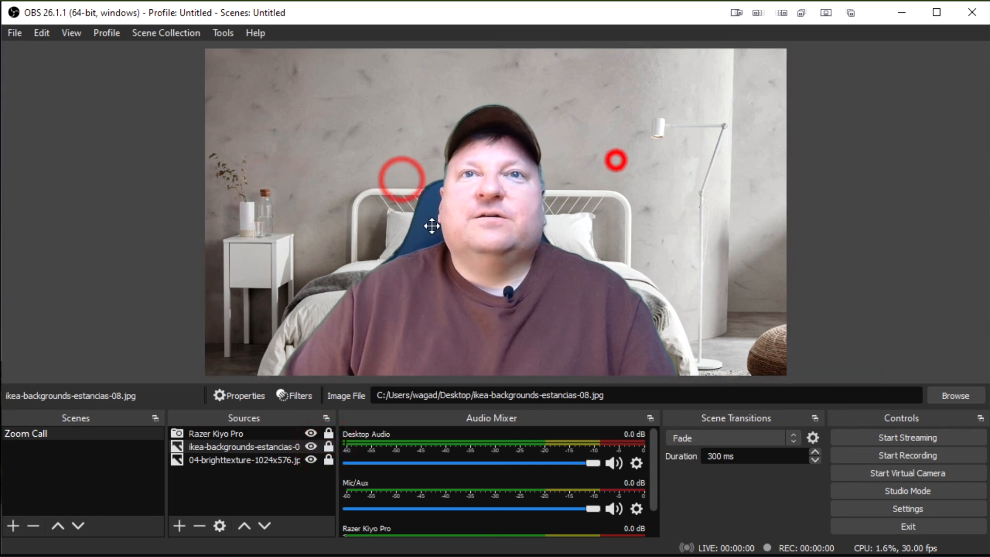
pyautogui.click(360, 241)
pyautogui.moveTo(363, 193); pyautogui.dragTo(512, 180)
pyautogui.click(512, 181)
pyautogui.click(359, 230)
pyautogui.moveTo(285, 171); pyautogui.dragTo(698, 122)
pyautogui.click(697, 126)
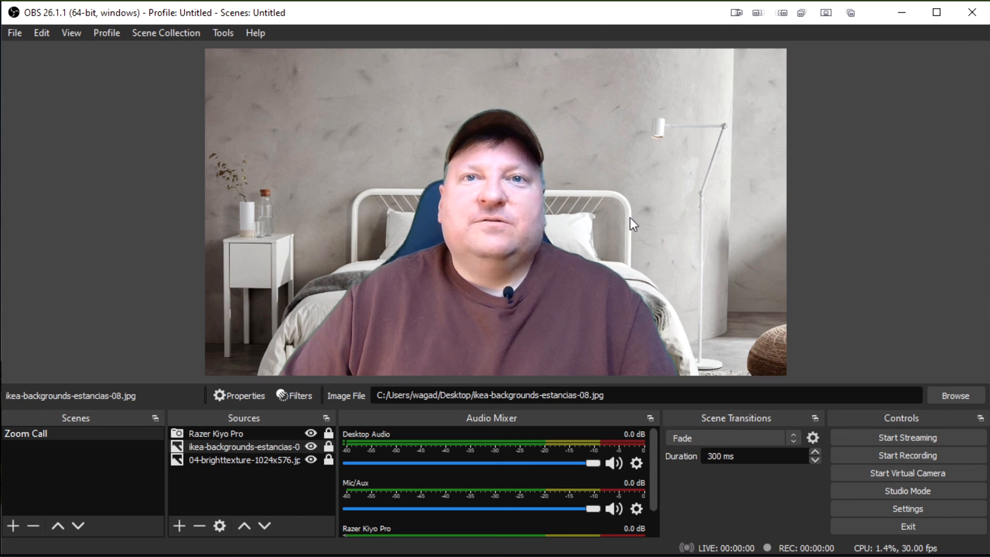
# Step: Start the virtual camera and move the Zoom Cloud Meetings window out of the way of OBS
pyautogui.click(877, 474)
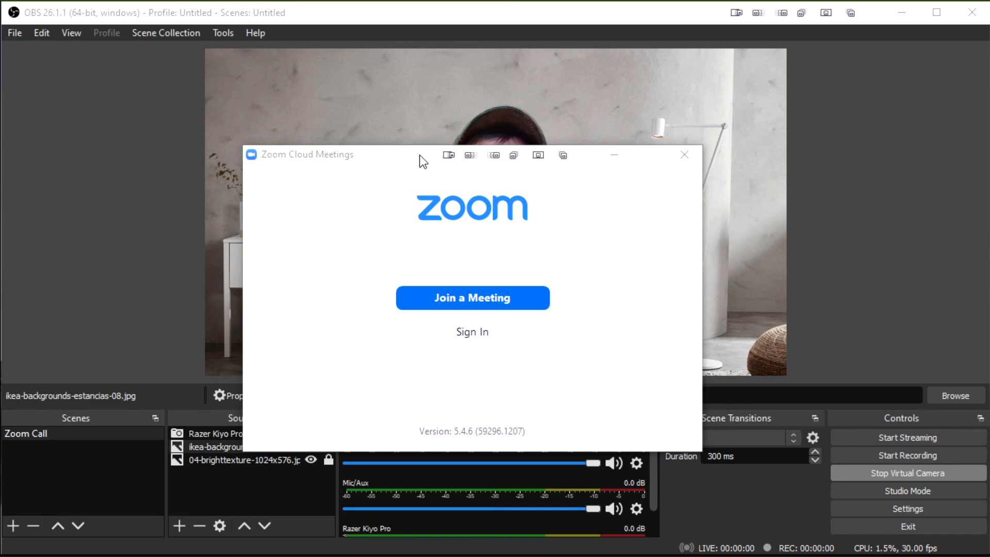
pyautogui.moveTo(404, 155); pyautogui.dragTo(989, 155)
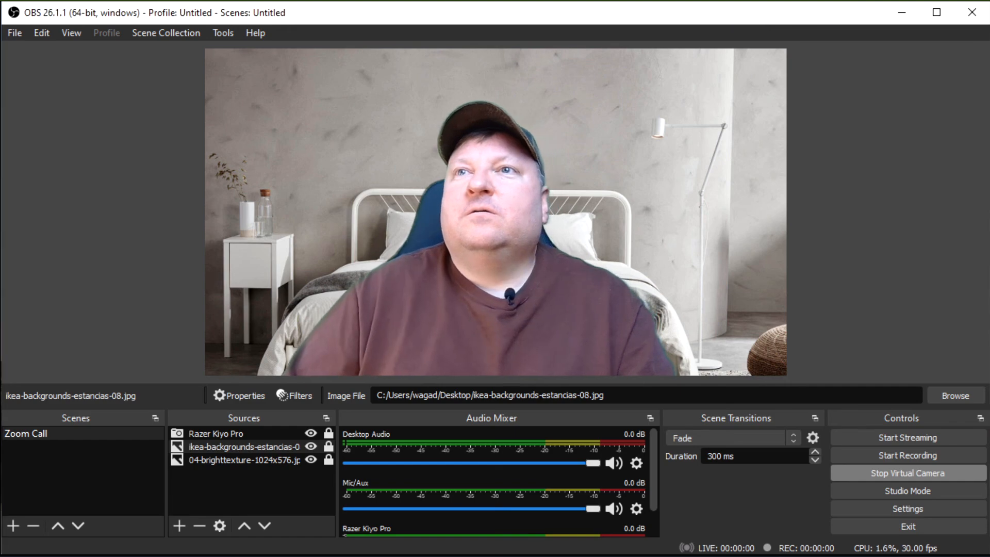
# Step: Switch to the signed-in Zoom window and open the Video settings from the profile options
pyautogui.hotkey('alt', 'Tab')
pyautogui.moveTo(657, 19)
pyautogui.mouseDown()
pyautogui.moveTo(667, 4)
pyautogui.moveTo(659, 0)
pyautogui.mouseUp()
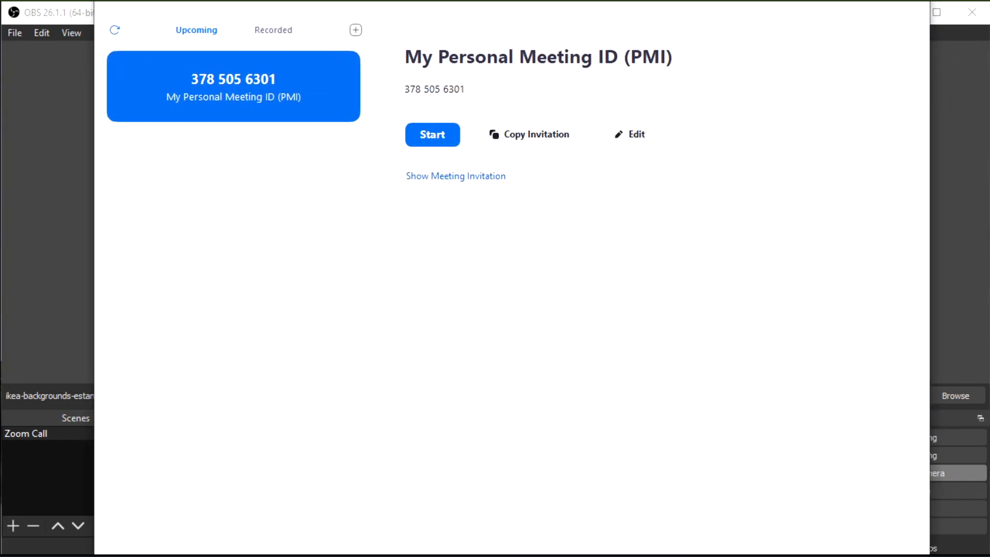
pyautogui.click(914, 3)
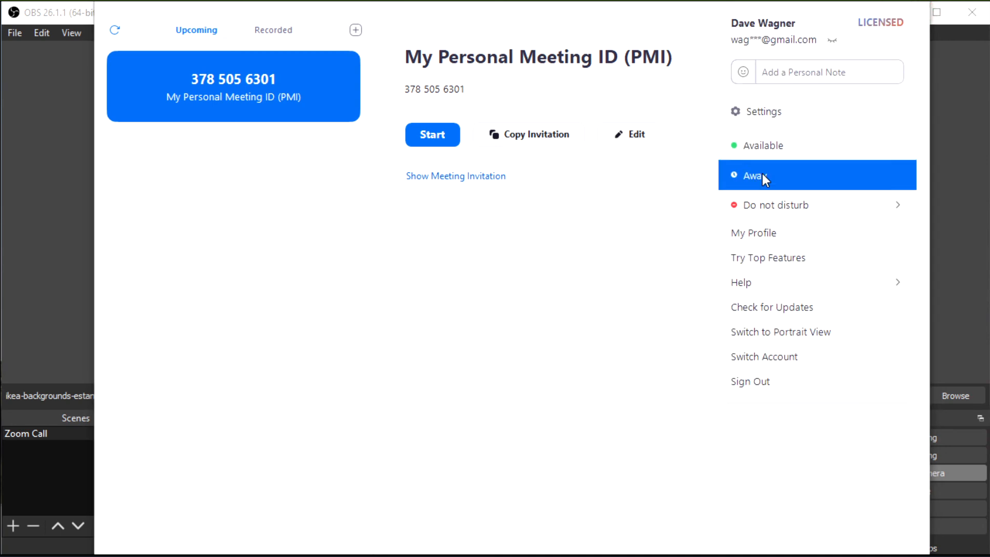
pyautogui.moveTo(757, 212)
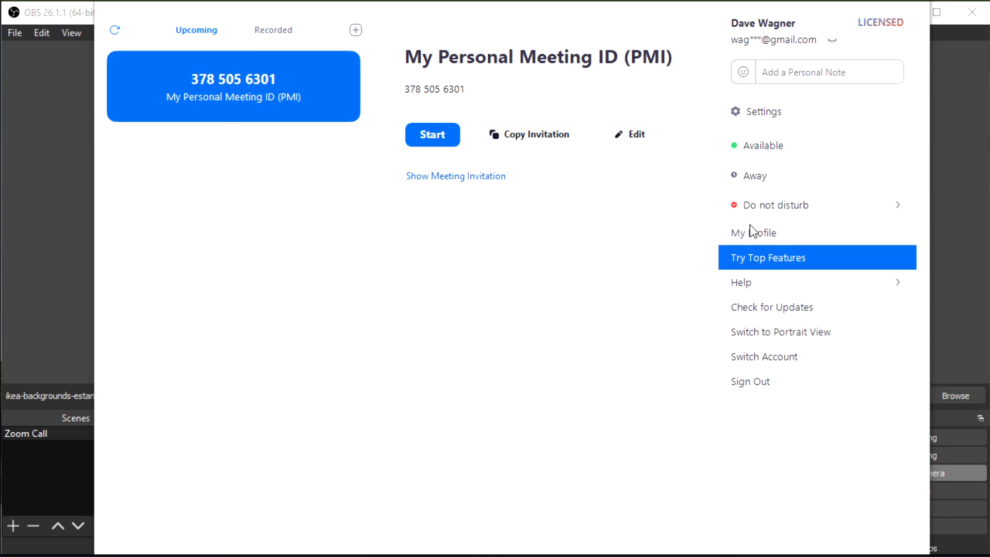
pyautogui.click(743, 113)
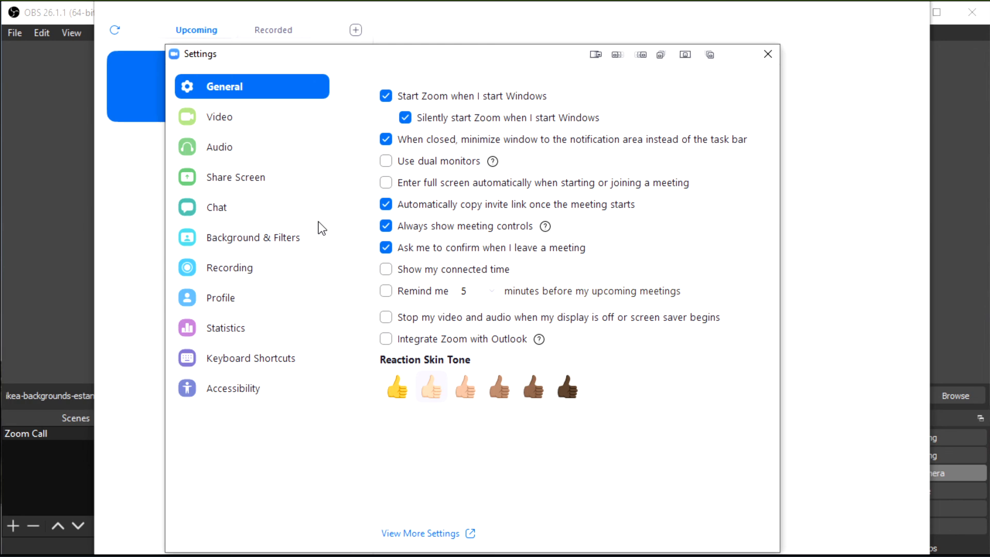
pyautogui.click(225, 116)
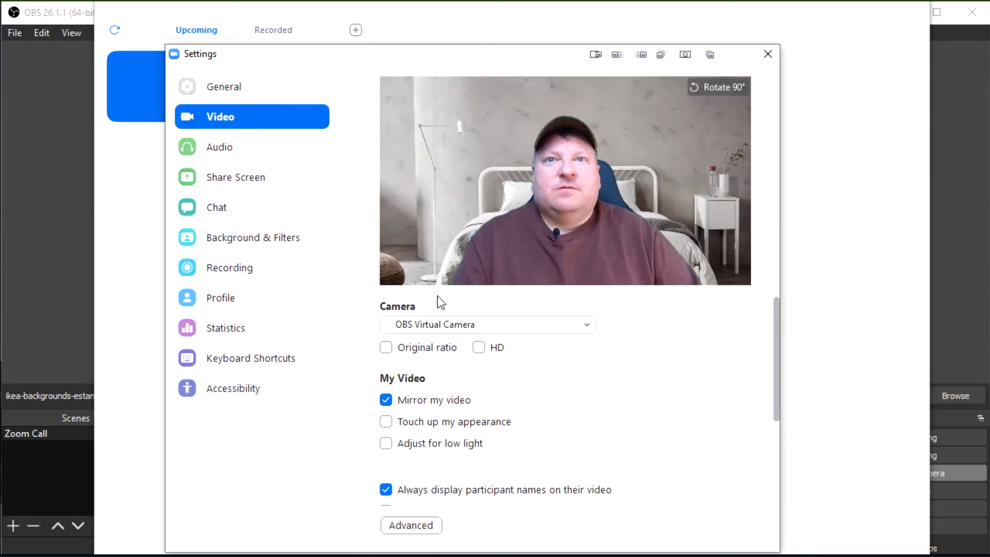
# Step: Switch Zoom's camera to Razer Kiyo Pro and back to OBS Virtual Camera
pyautogui.click(585, 321)
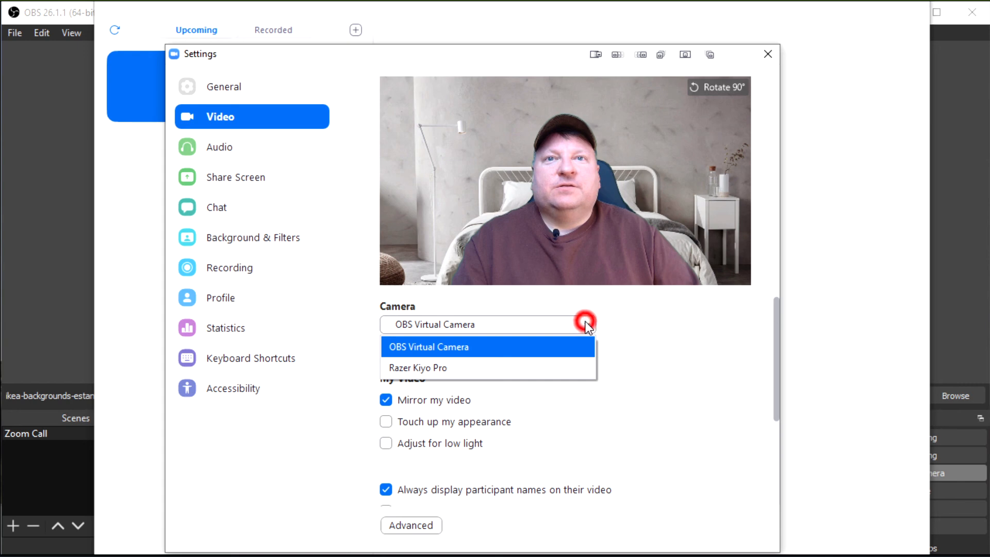
pyautogui.click(437, 365)
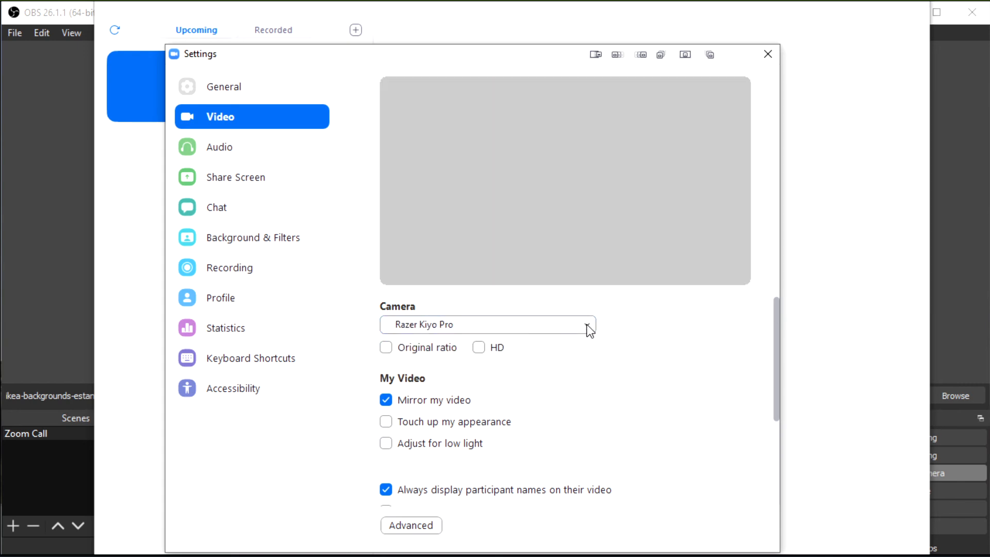
pyautogui.click(587, 324)
pyautogui.click(485, 366)
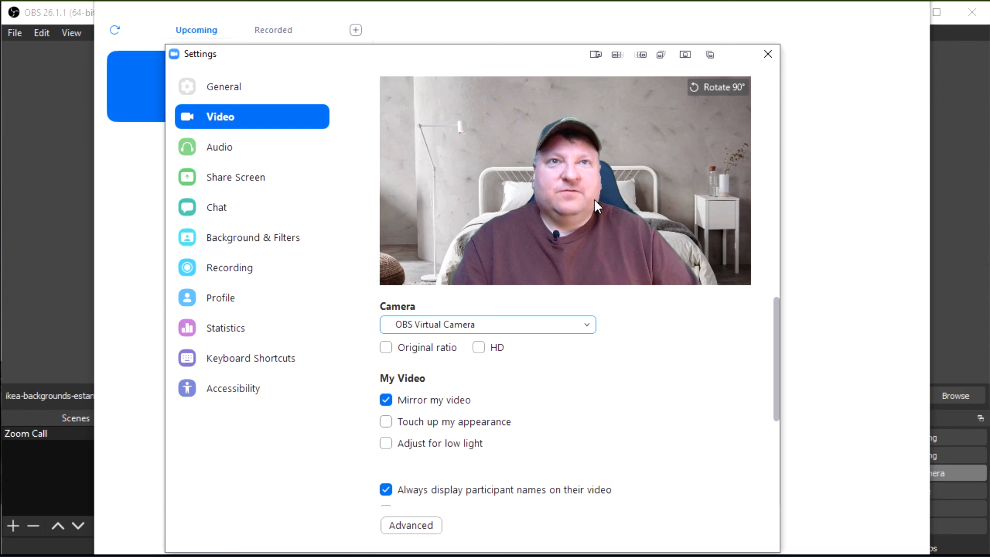
# Step: Close the Zoom settings and minimize Zoom to return to OBS
pyautogui.click(760, 59)
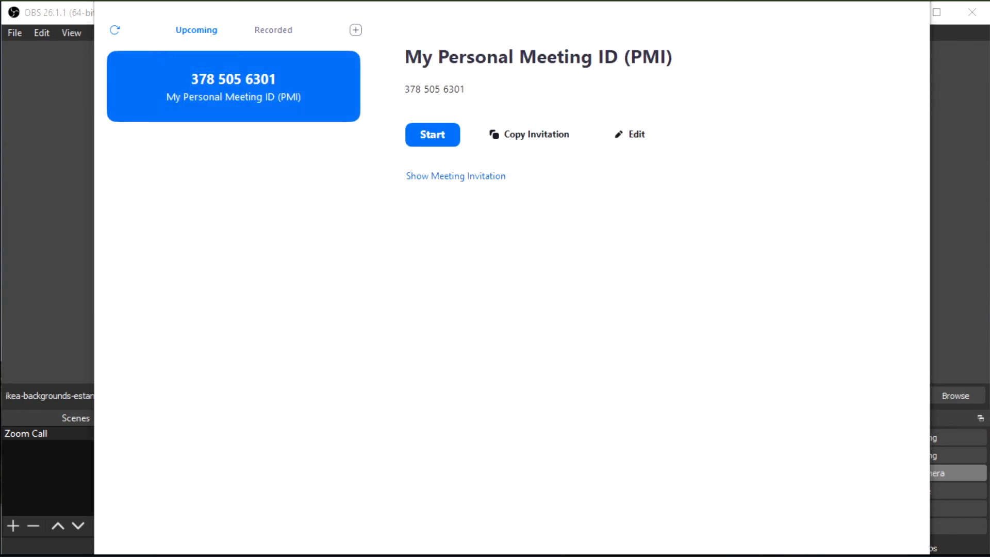
pyautogui.press('super+Down')
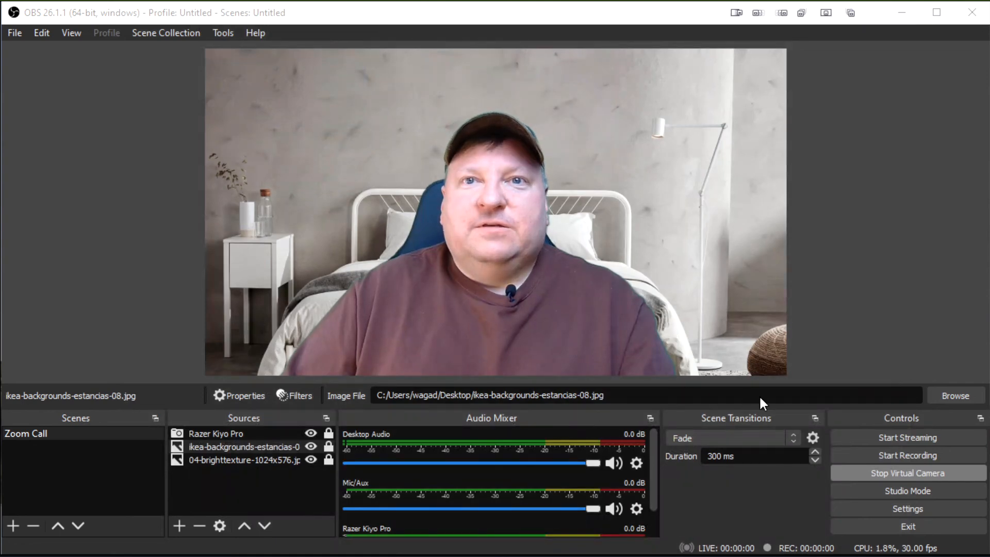